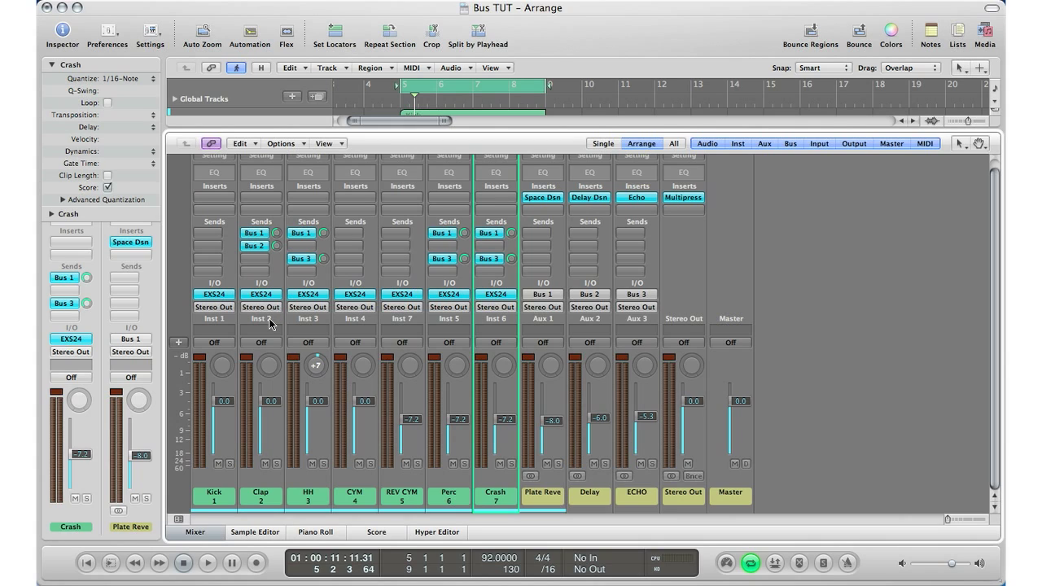
Select the Kick and Clap channel strips together in the mixer
left_click(215, 491)
left_click(259, 492)
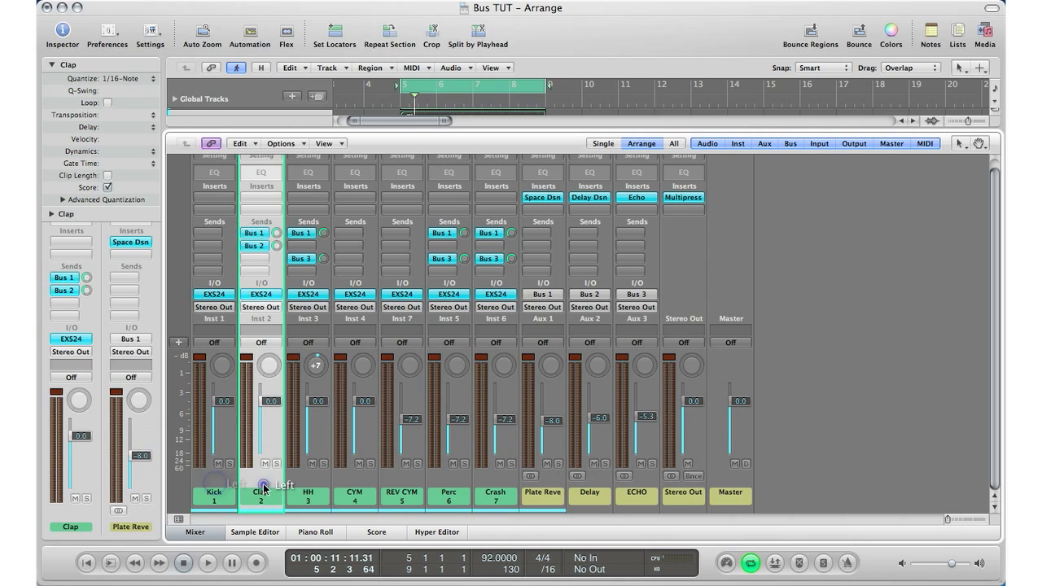
left_click(228, 489, "shift")
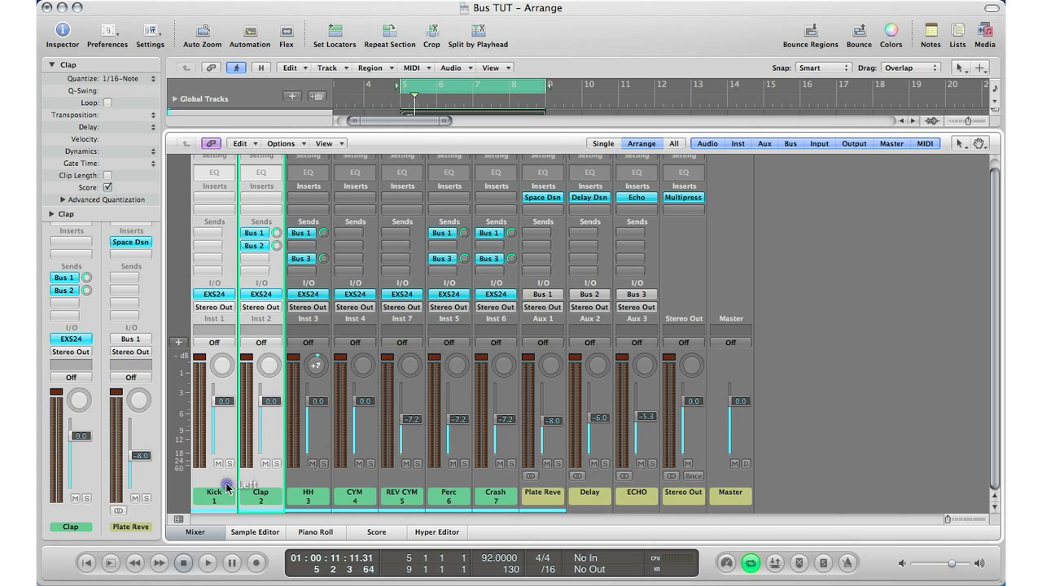
left_click(214, 271)
mouse_move(215, 287)
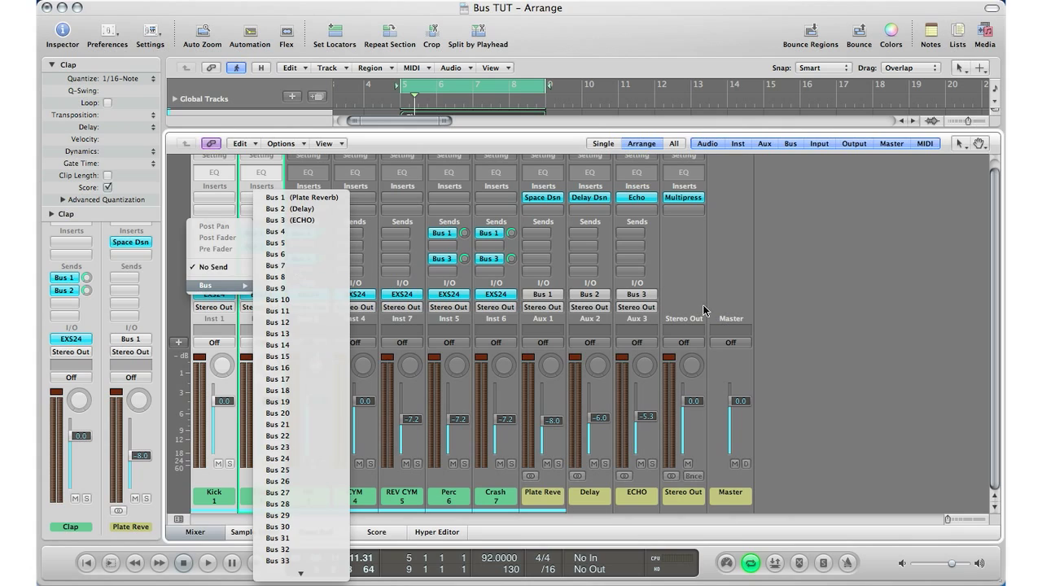
left_click(758, 312)
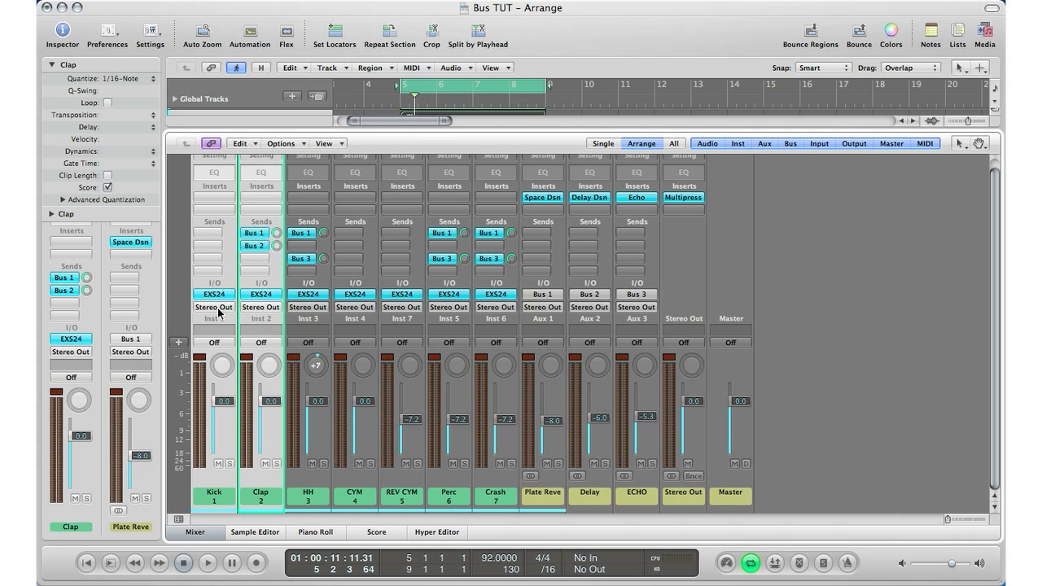
Route the output of the selected Kick and Clap channels to Bus 4
left_click(217, 308)
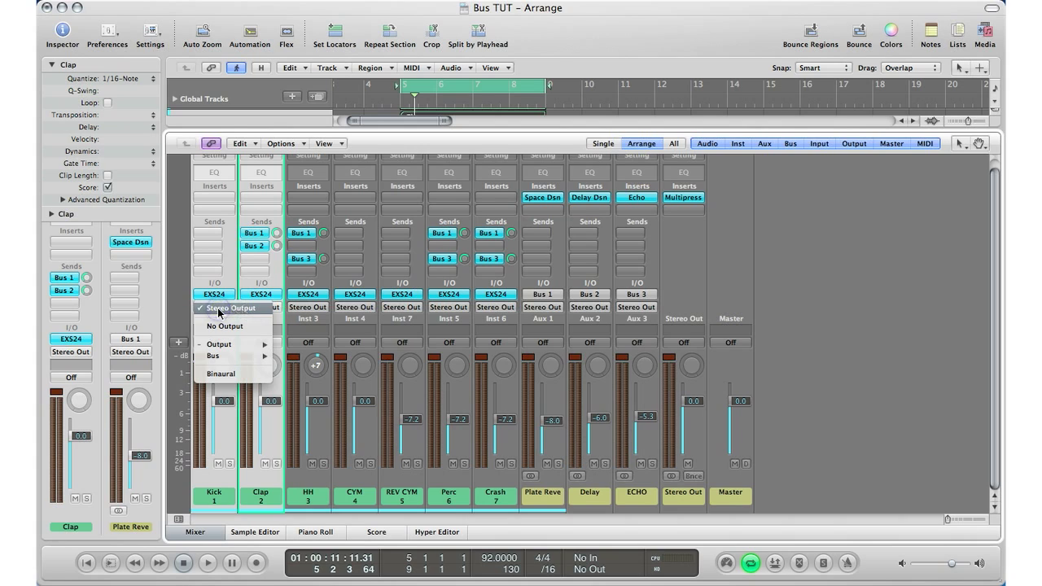
mouse_move(236, 358)
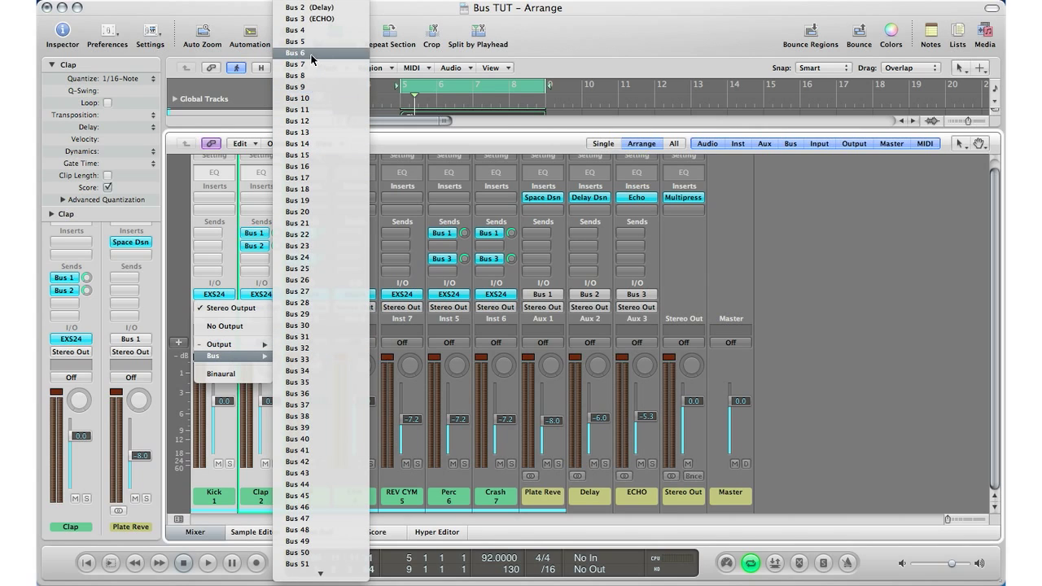
left_click(315, 30)
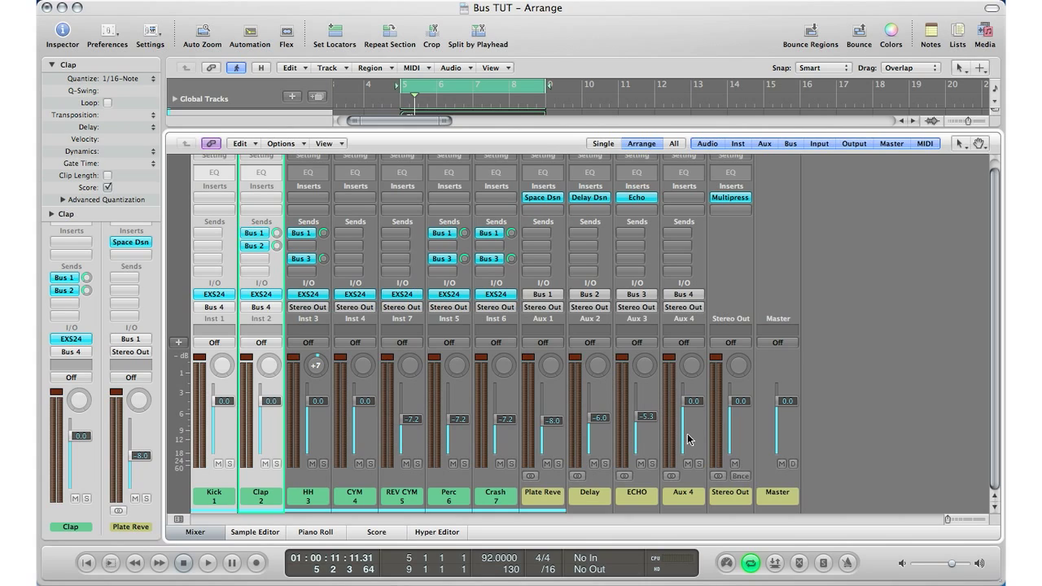
Solo the Aux 4, Clap and Kick channels and play the loop twice to listen to the grouped signal
left_click(699, 463)
left_click(277, 464)
left_click(230, 463)
key("space")
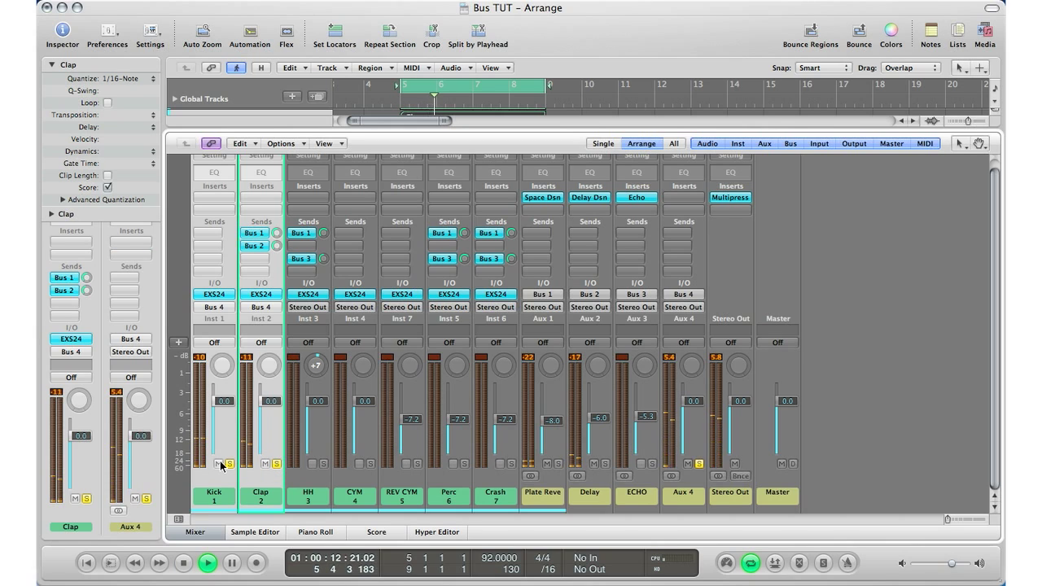
key("space")
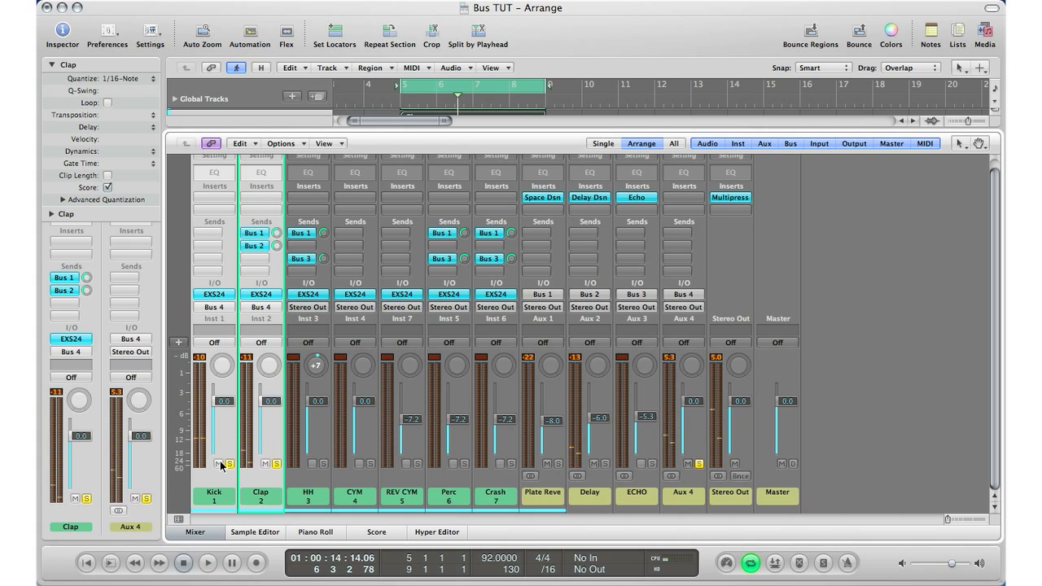
key("space")
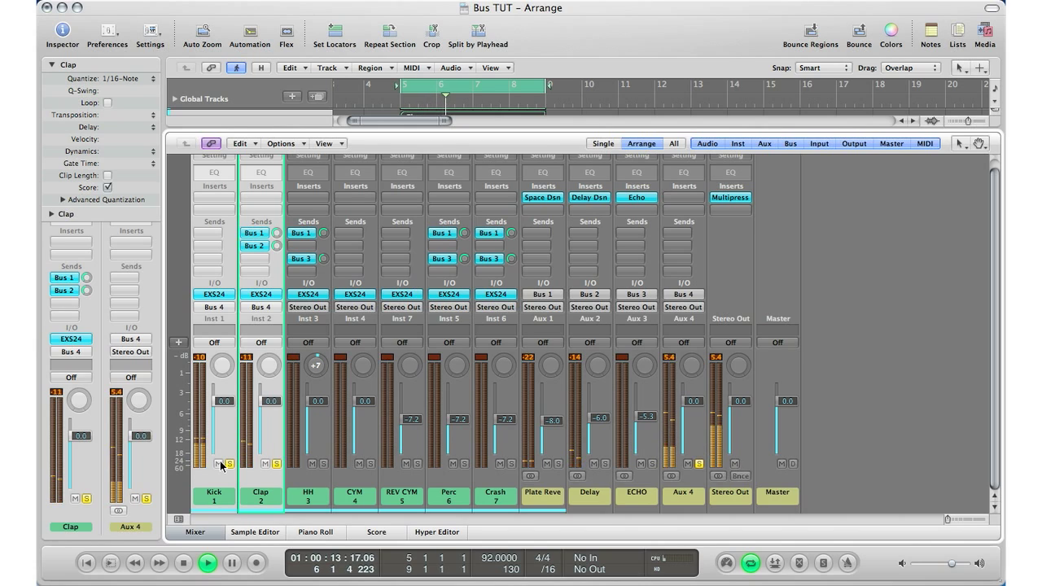
key("space")
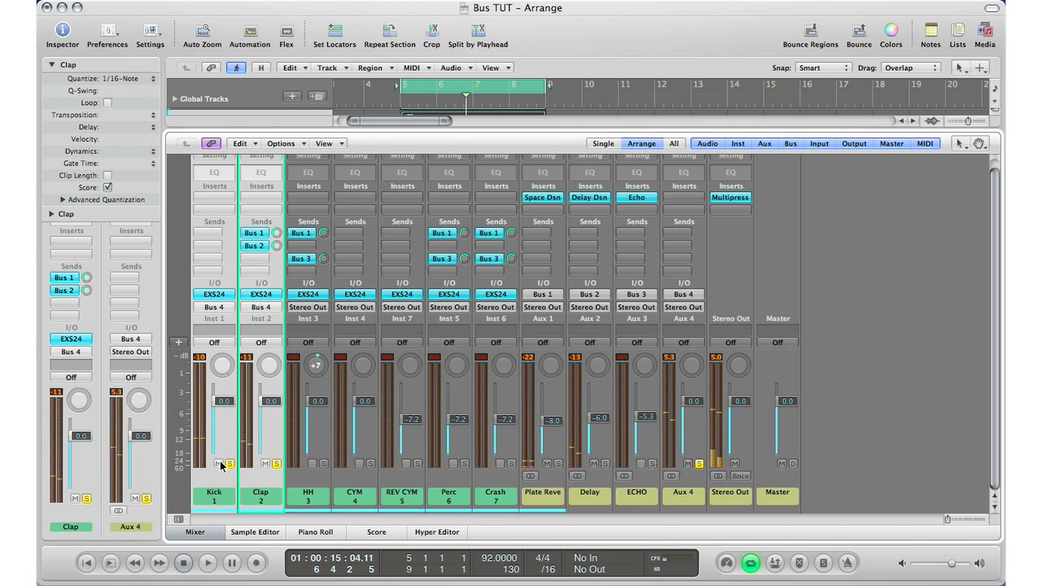
Rename the Aux 4 channel as "Kick Clap"
left_click(682, 494)
double_click(682, 494)
type("Kick")
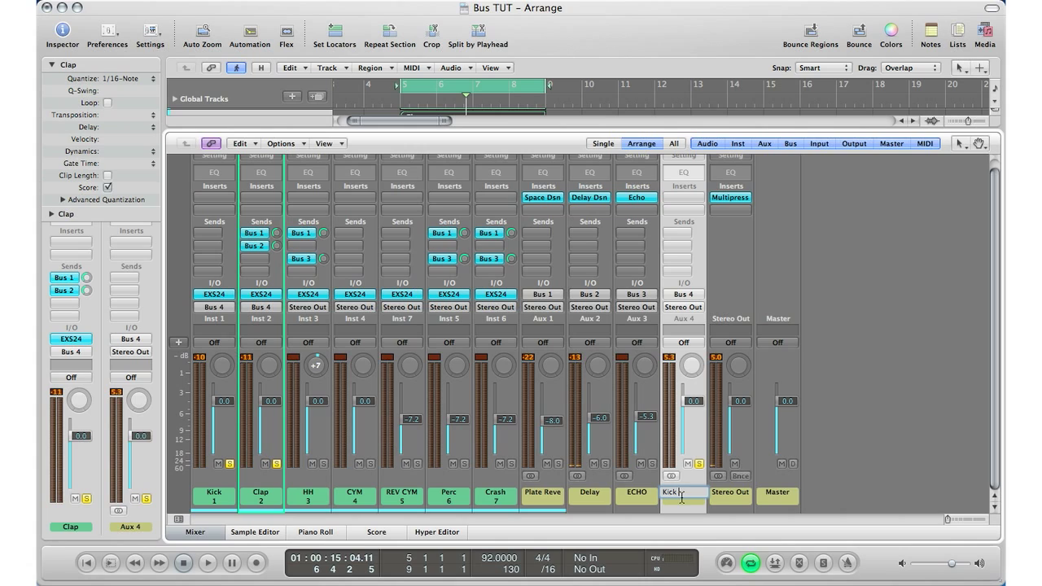
type(" Clap M")
key("BackSpace")
key("BackSpace")
key("BackSpace")
key("Return")
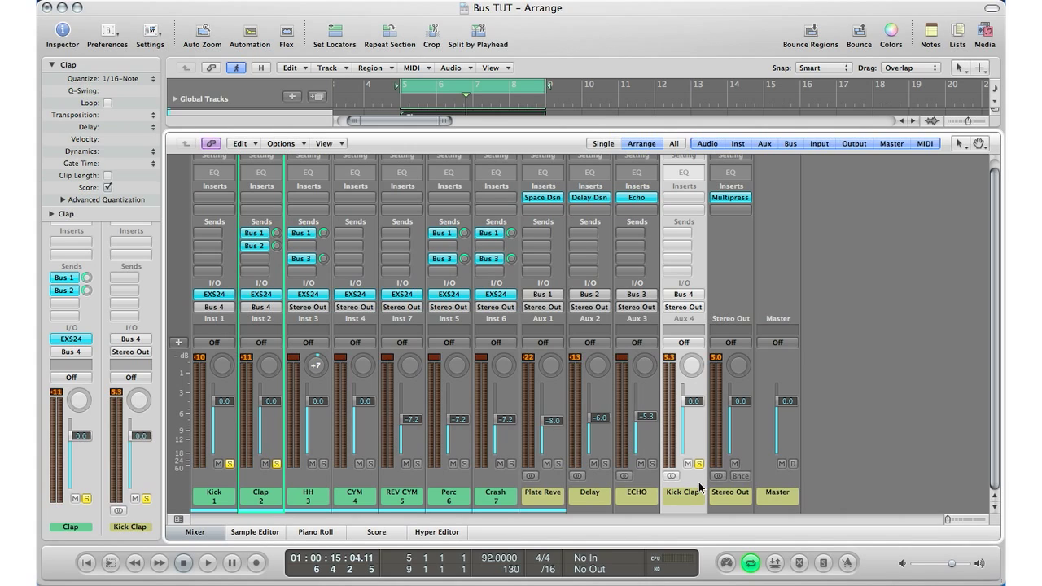
During playback, set the faders to -8.2 dB on Kick Clap, -4.5 dB on Kick and +1.5 dB on Clap
key("space")
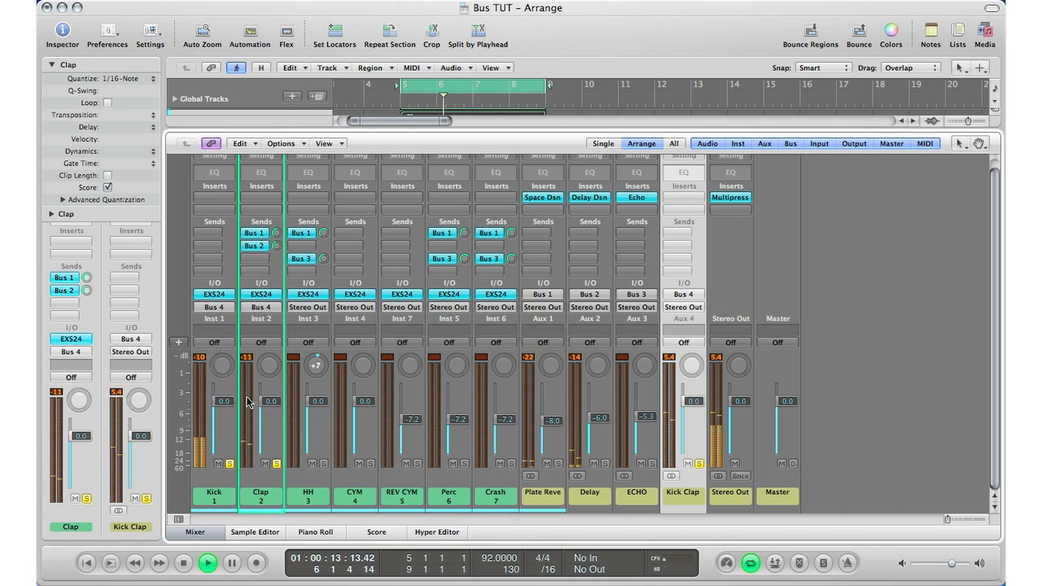
left_click(694, 401)
left_click_drag(694, 400, 697, 459)
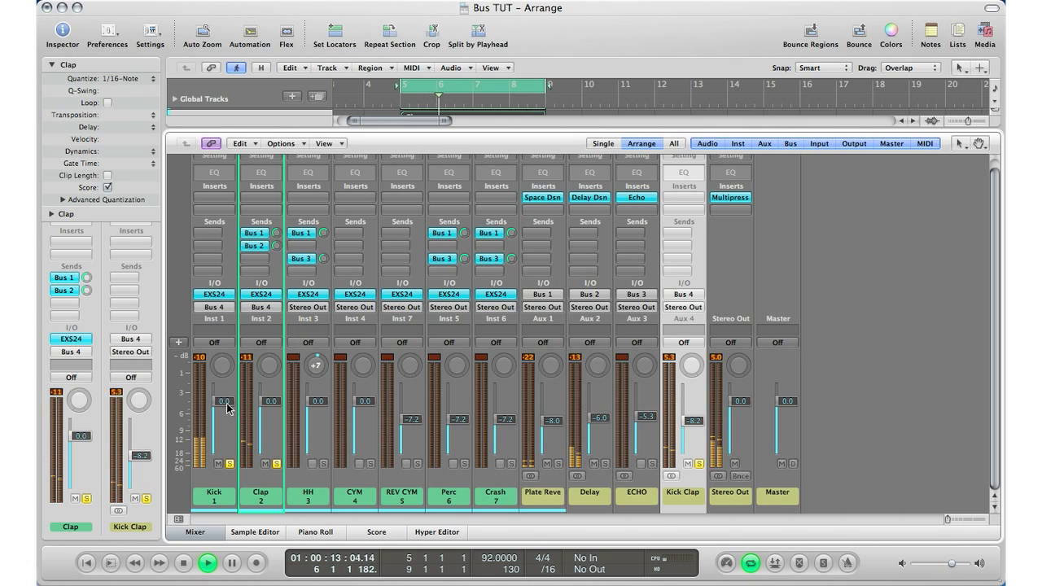
left_click_drag(227, 409, 273, 397)
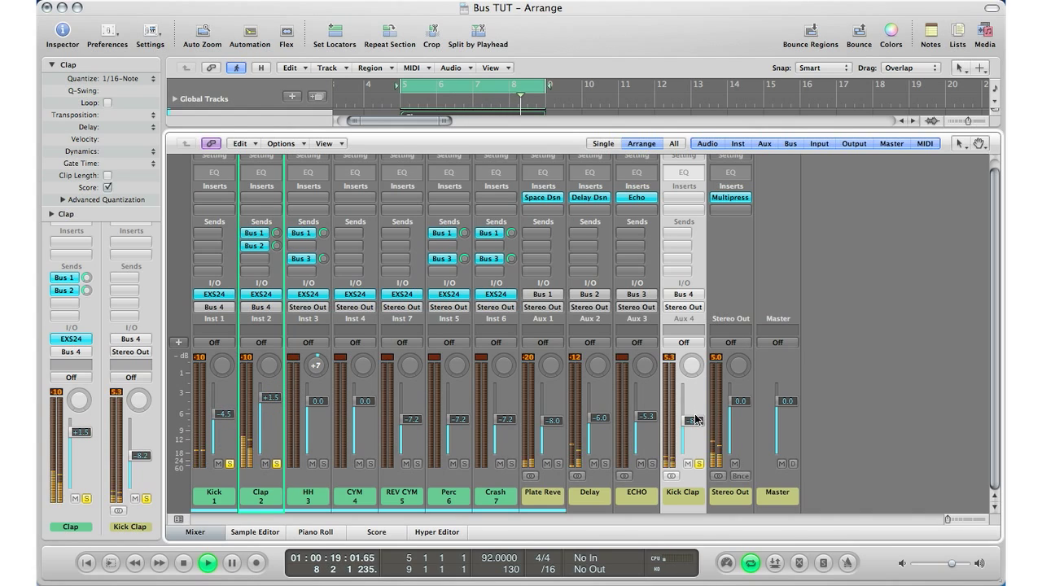
Mute the Kick Clap channel, replay the loop to hear what remains, and unmute the channel
left_click(688, 463)
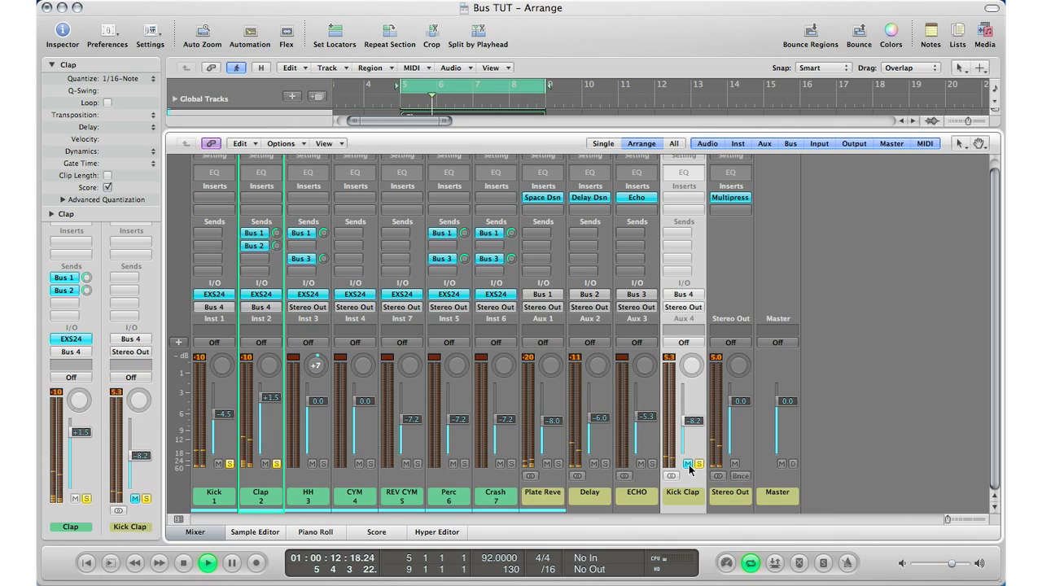
key("space")
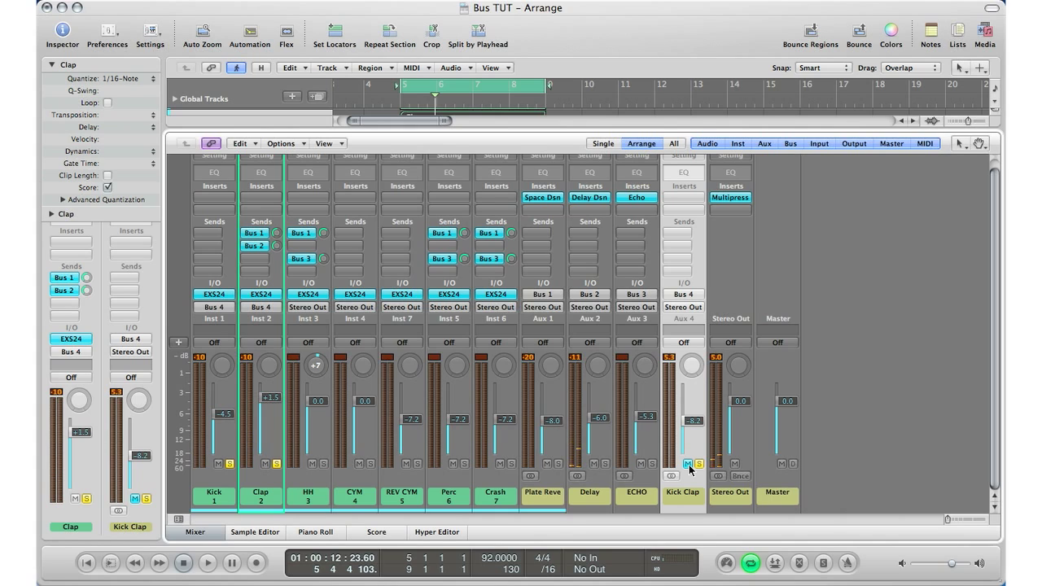
key("space")
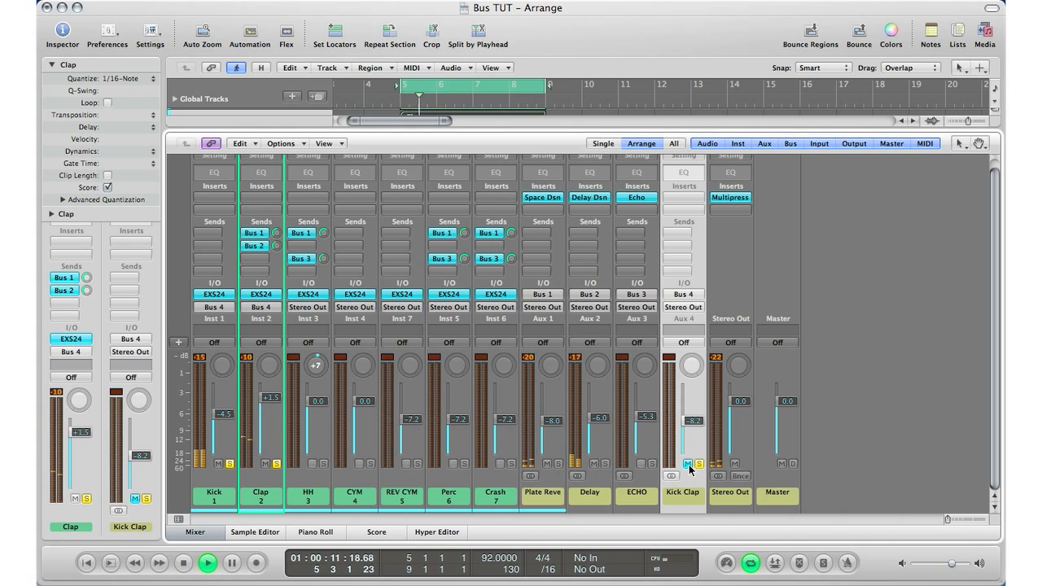
left_click(689, 466)
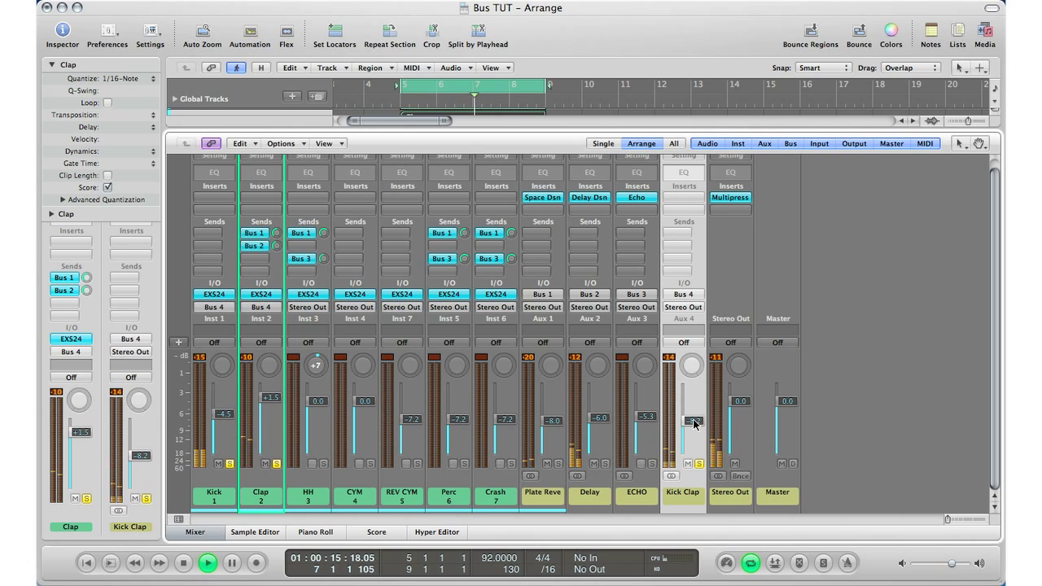
Reset the Kick Clap fader to 0.0 dB and stop playback
left_click(695, 424, "alt")
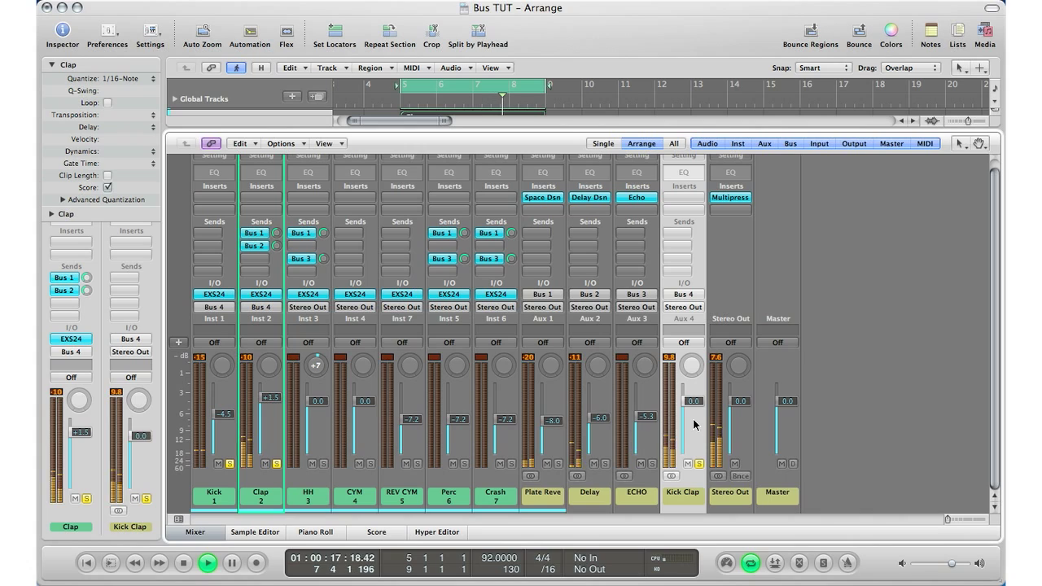
key("space")
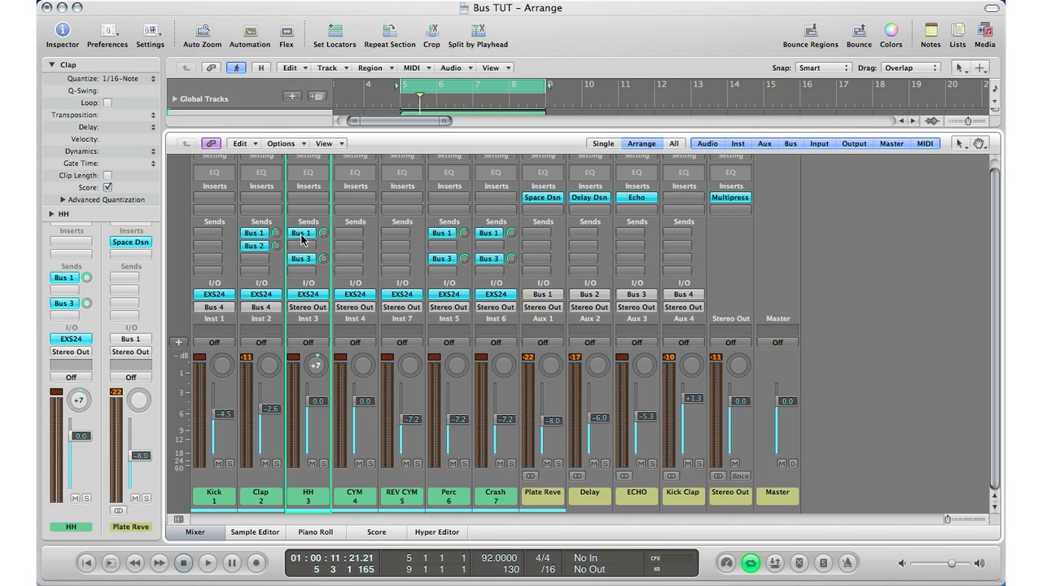
Choose Post Fader for the Clap channel's Bus 1 send, and set the Clap fader to -1.9 dB
left_click(256, 233)
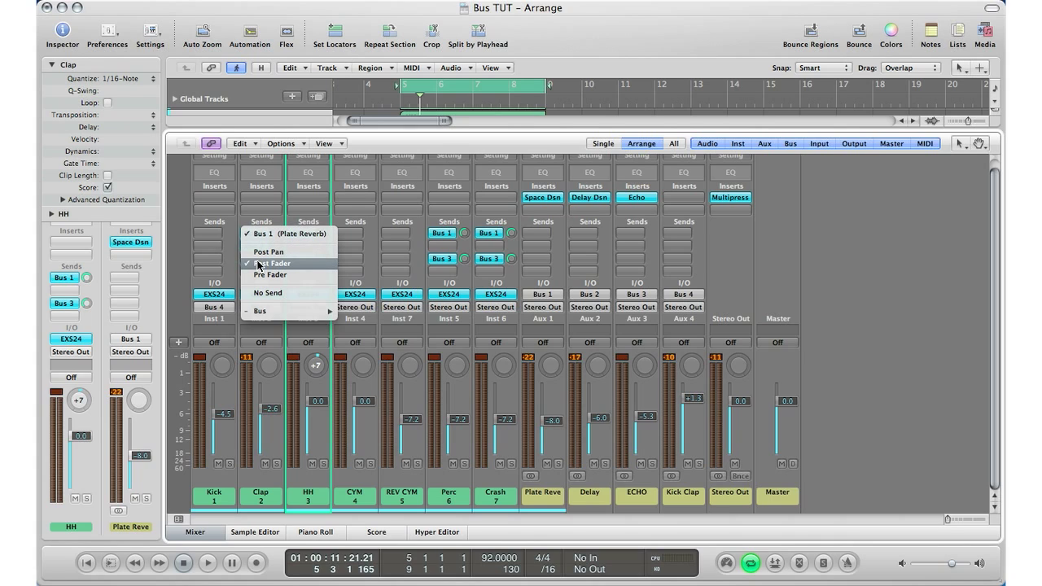
left_click(258, 265)
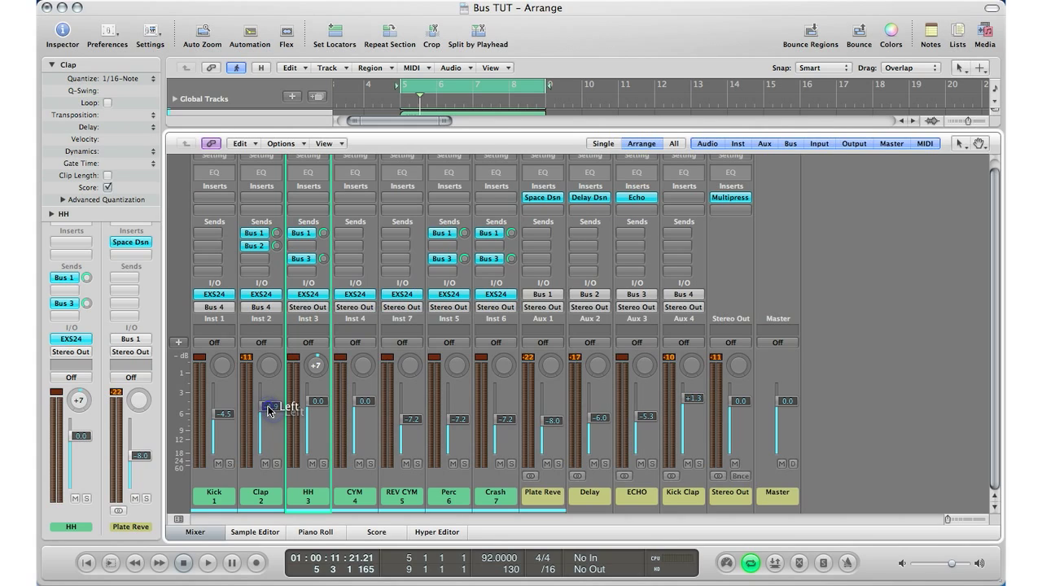
key("space")
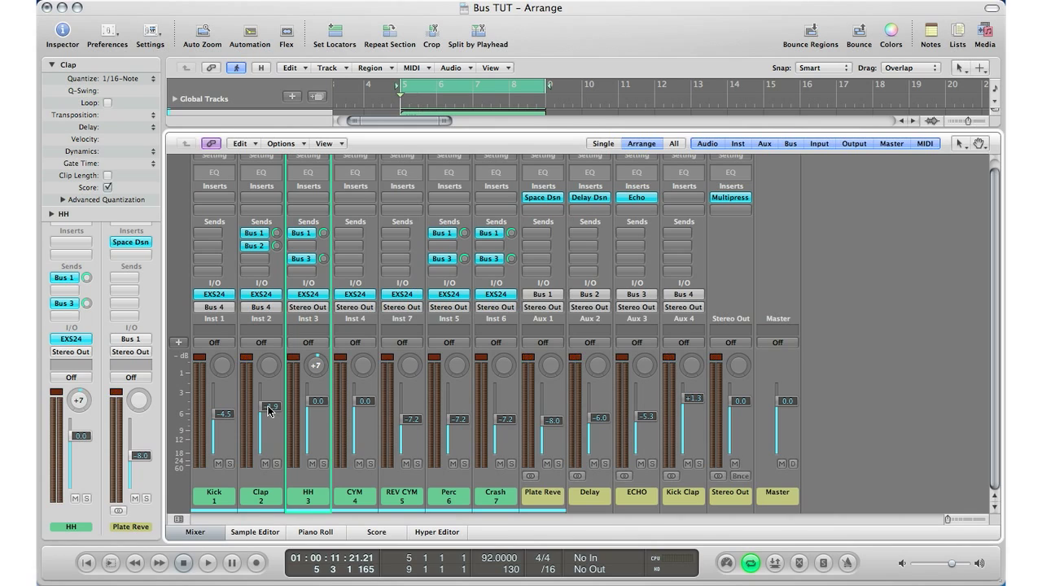
Select the HH, Perc and Crash channels and bypass the Bus 1 send on each of them
left_click(322, 479)
left_click(447, 484, "shift")
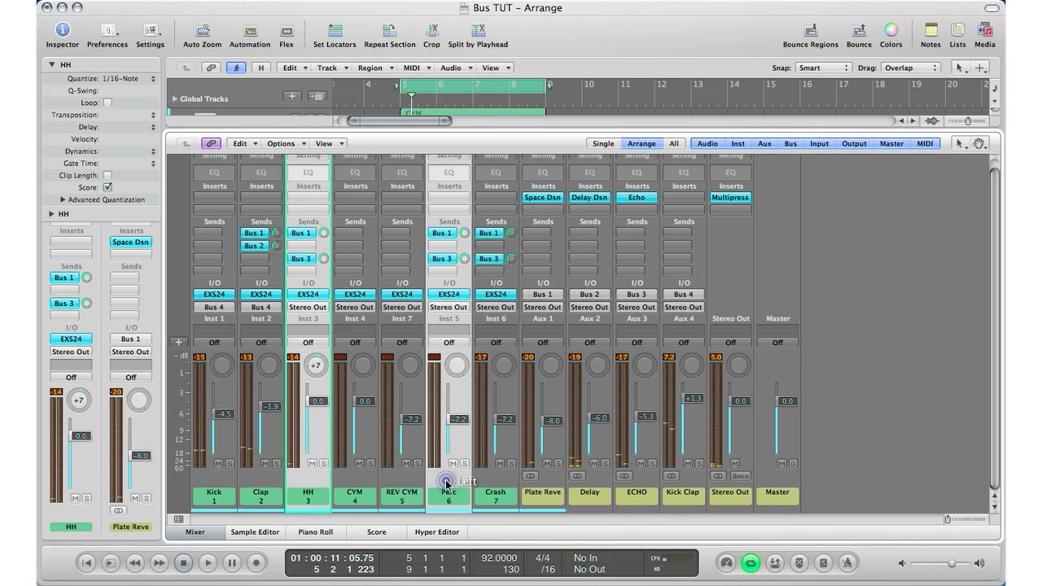
left_click(496, 480, "shift")
left_click(493, 234)
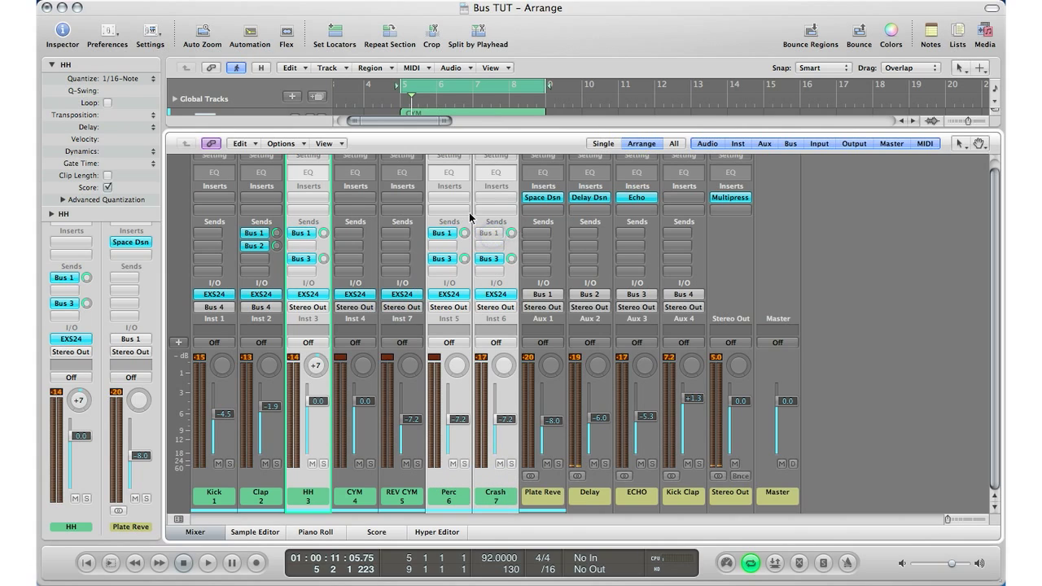
left_click(442, 232)
left_click(305, 234)
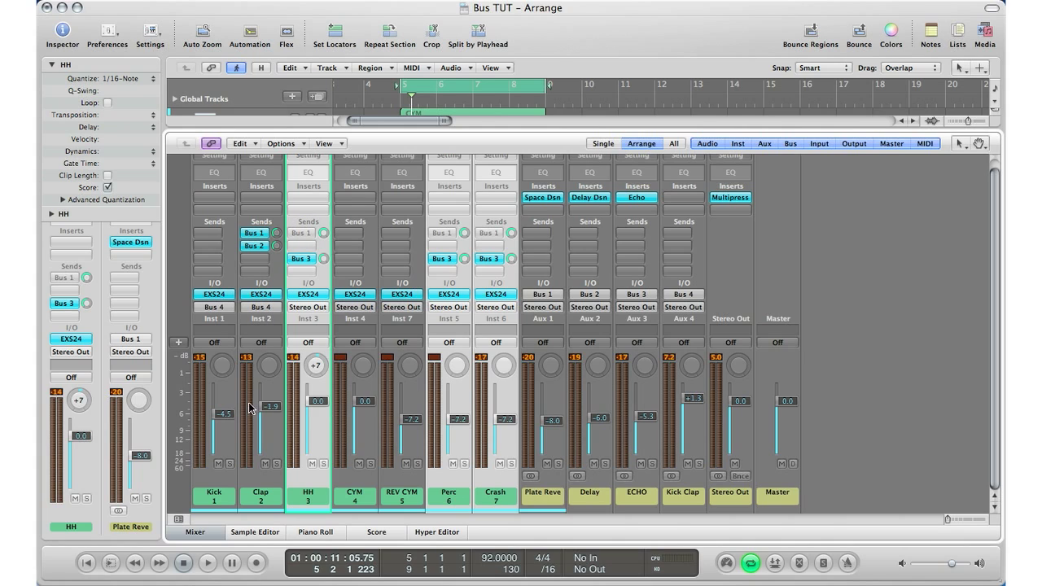
Solo the Clap and Plate Reverb channels and raise the Plate Reverb fader to -3.1 dB while the loop plays
left_click(277, 463)
left_click(559, 464)
key("space")
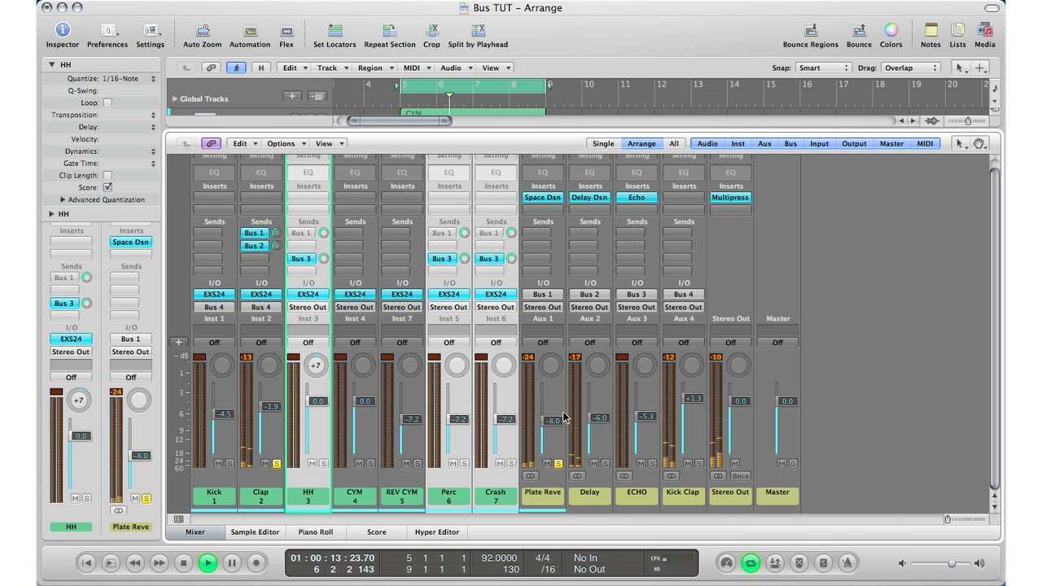
left_click_drag(553, 421, 551, 397)
key("space")
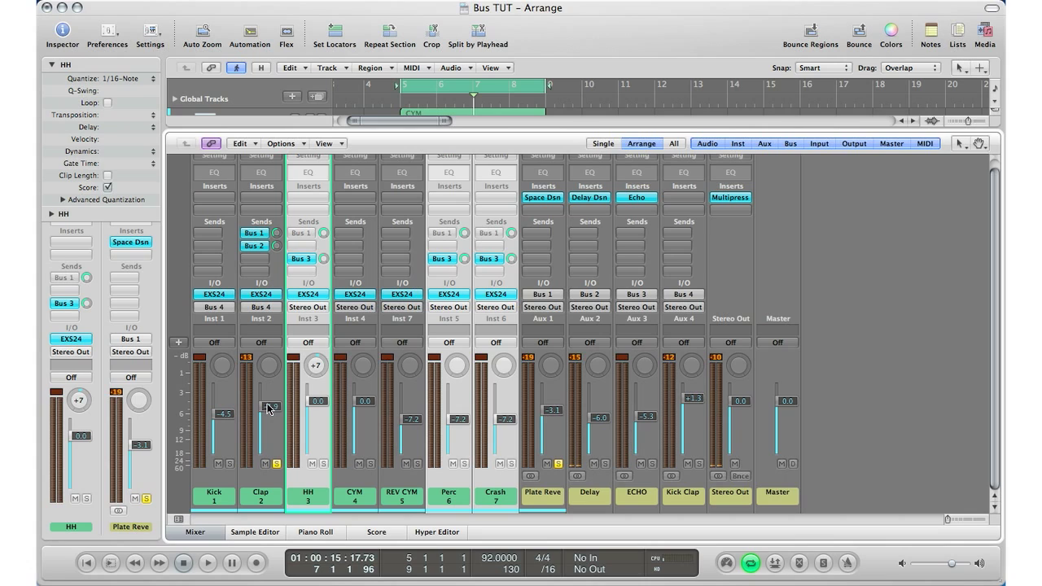
Pull the Clap fader down to -∞, play the loop, and raise the fader to +1.5 dB before stopping playback
left_click_drag(269, 409, 268, 449)
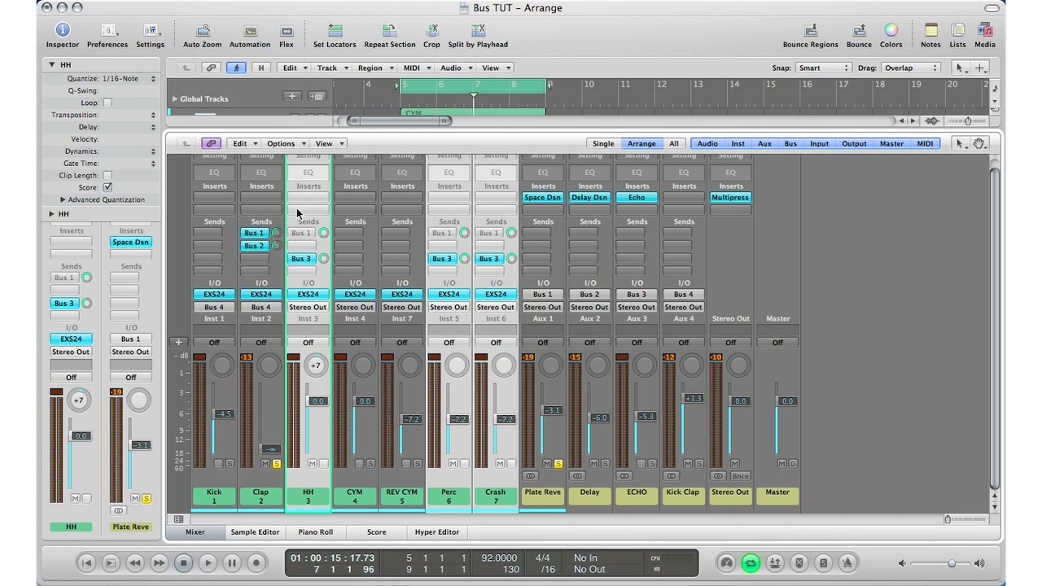
key("space")
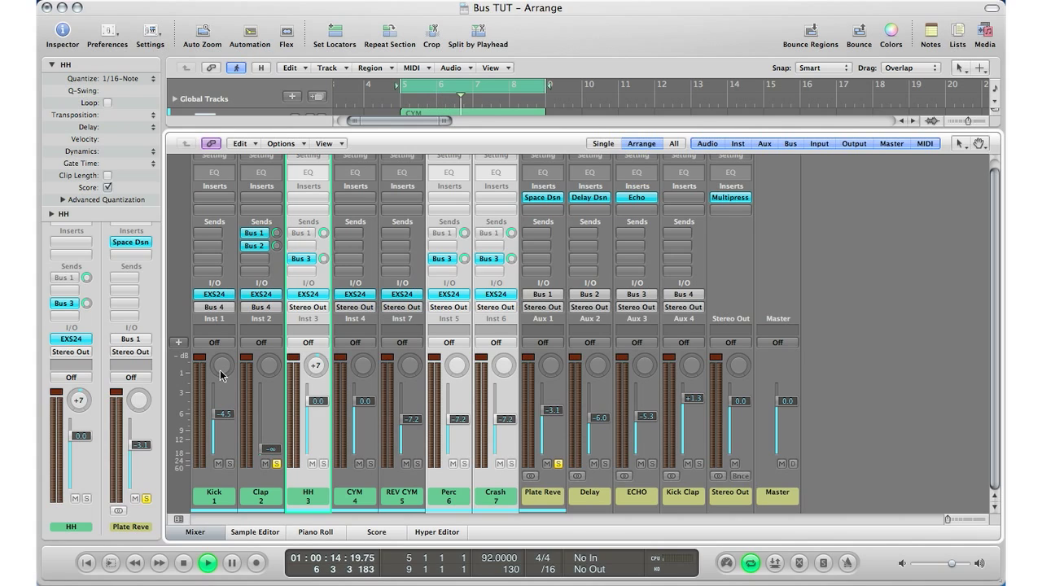
left_click_drag(269, 450, 270, 397)
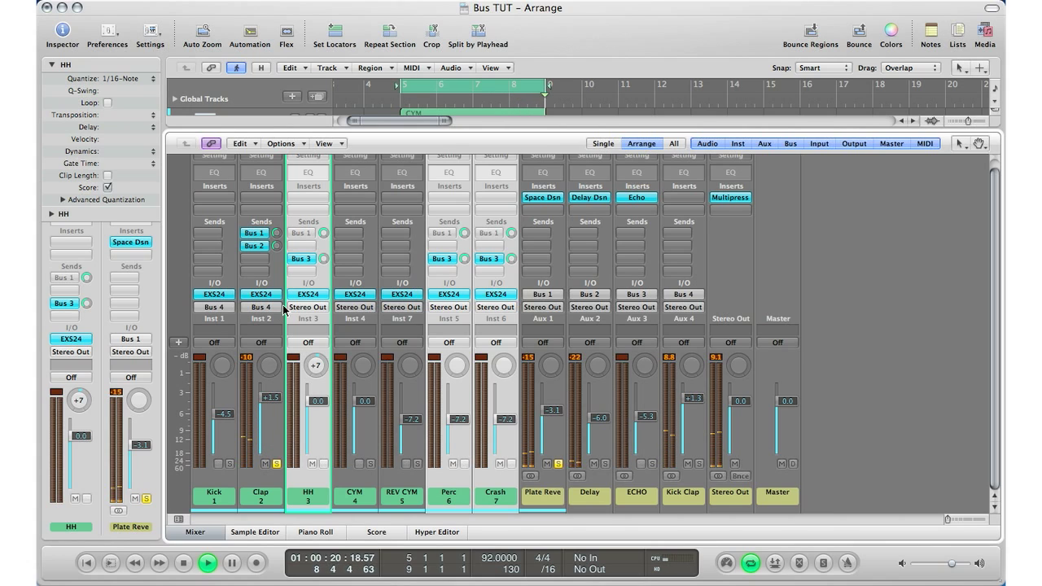
key("space")
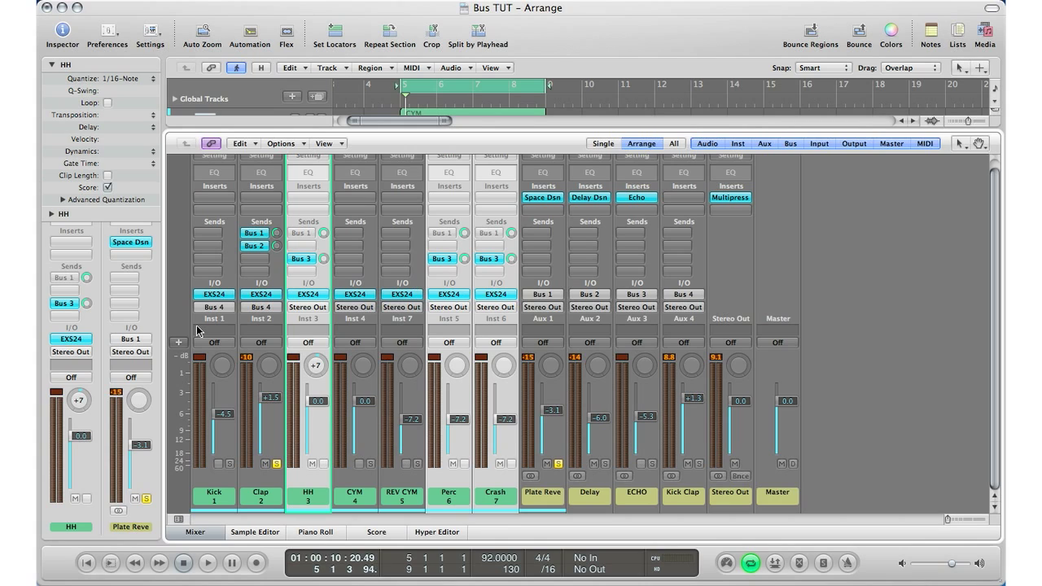
Switch the Clap channel's Bus 1 send to Pre Fader and pull the Clap fader down to -∞ while the loop plays
left_click(259, 238)
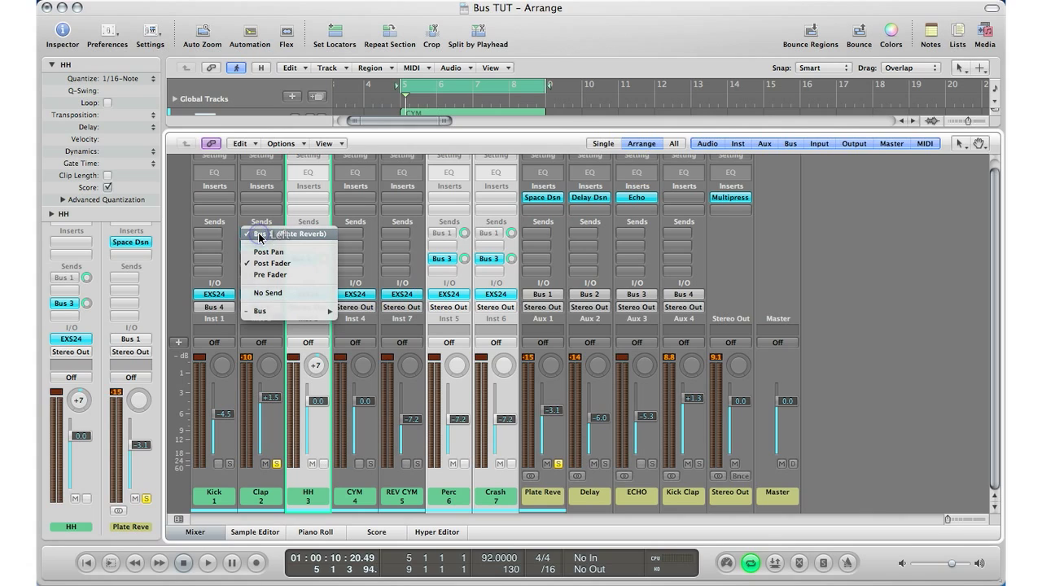
left_click(258, 276)
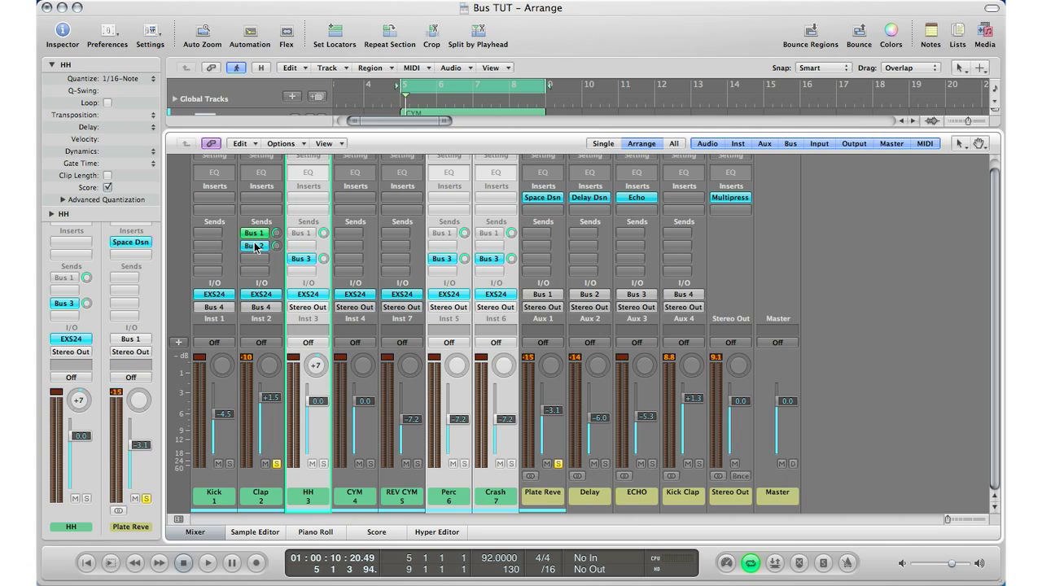
left_click_drag(276, 233, 276, 245)
left_click_drag(273, 407, 271, 413)
key("space")
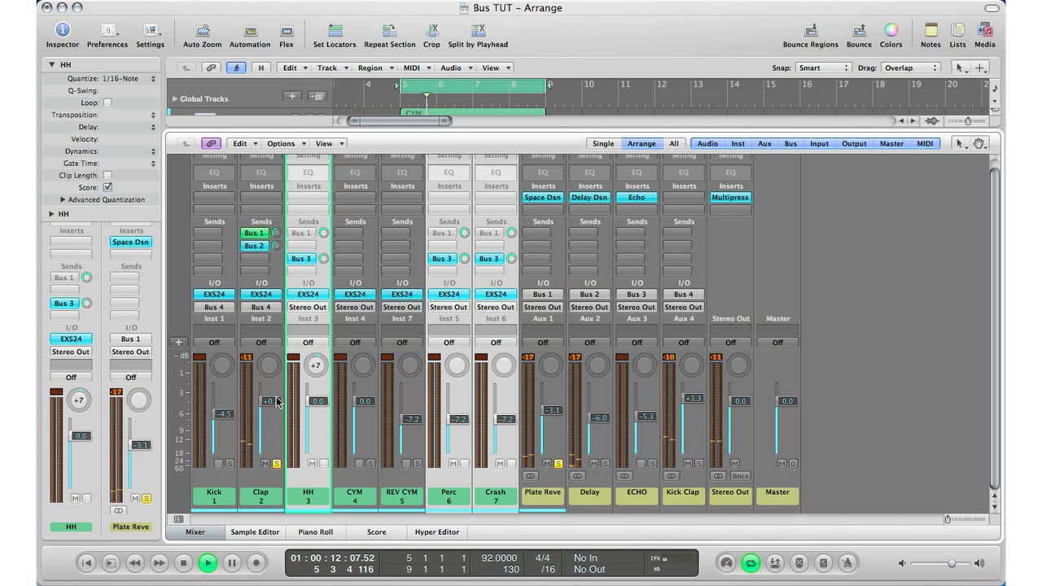
left_click_drag(277, 402, 270, 449)
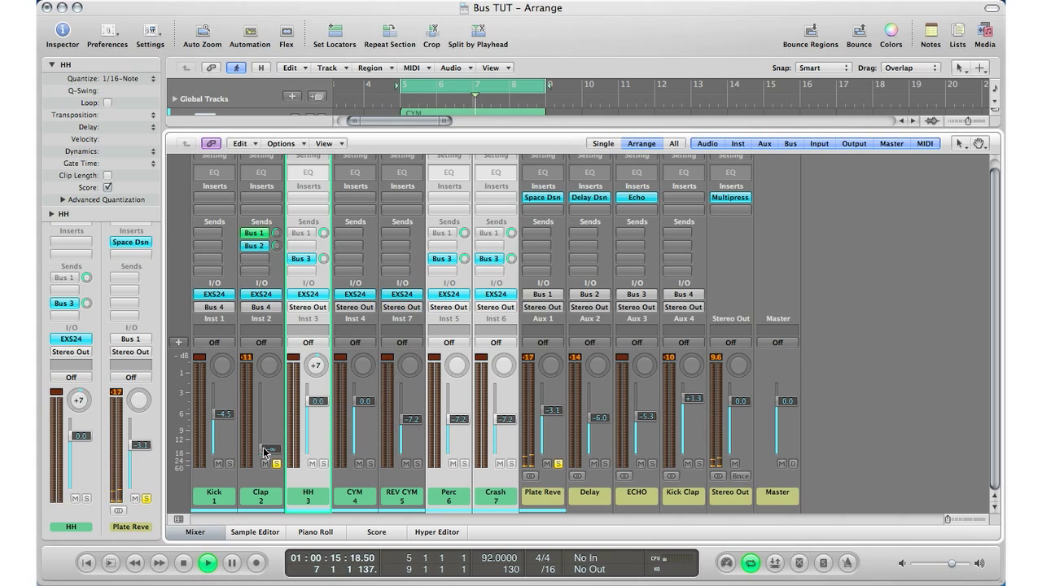
key("space")
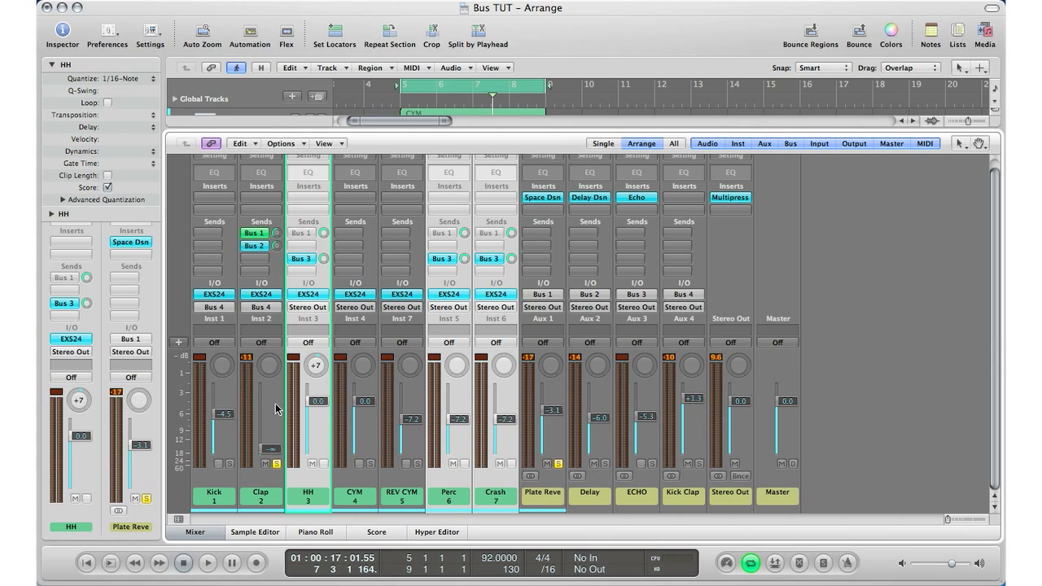
Reset the Clap fader to 0.0 dB and lower the Plate Reverb fader to -8.0 dB
left_click(271, 451, "alt")
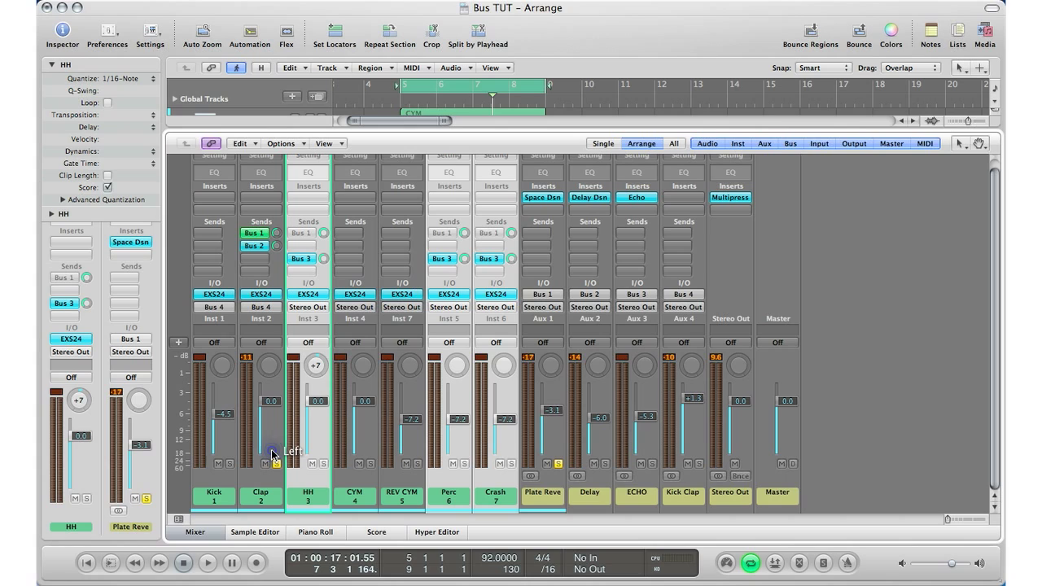
left_click_drag(556, 403, 552, 438)
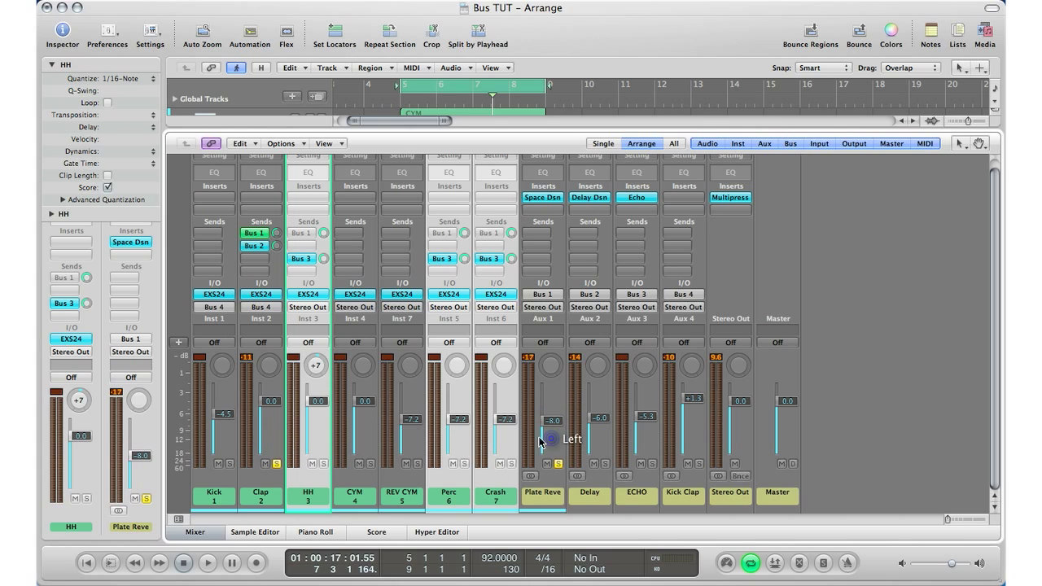
Play the loop, pull the Clap fader down to -∞ again, and stop playback
key("space")
left_click(271, 401)
left_click_drag(272, 401, 271, 453)
key("space")
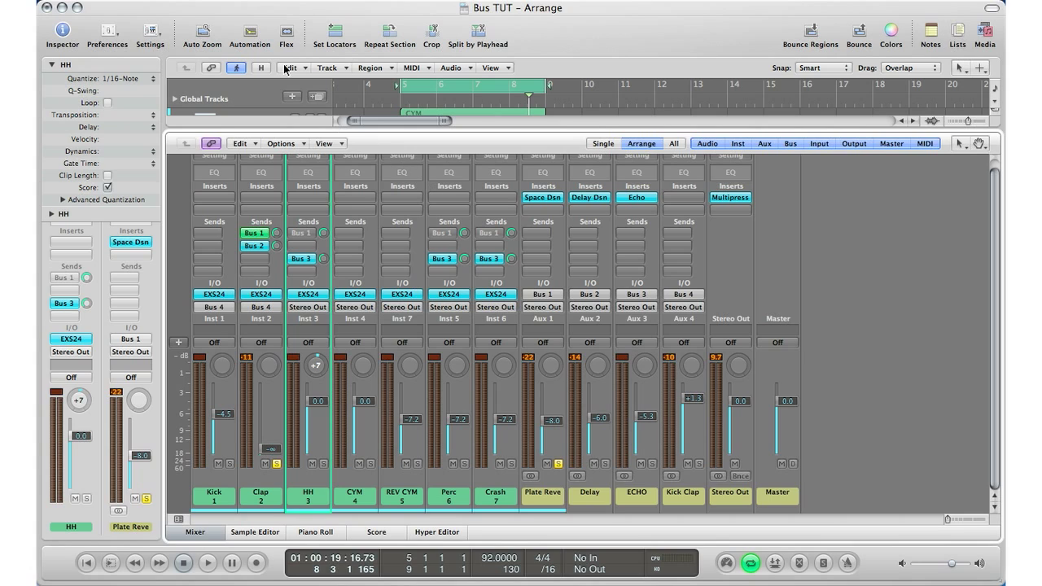
In the project's I/O labels, activate the Reverb user label for Bus 1 and give Bus 2 the long label Delay
left_click(220, 1)
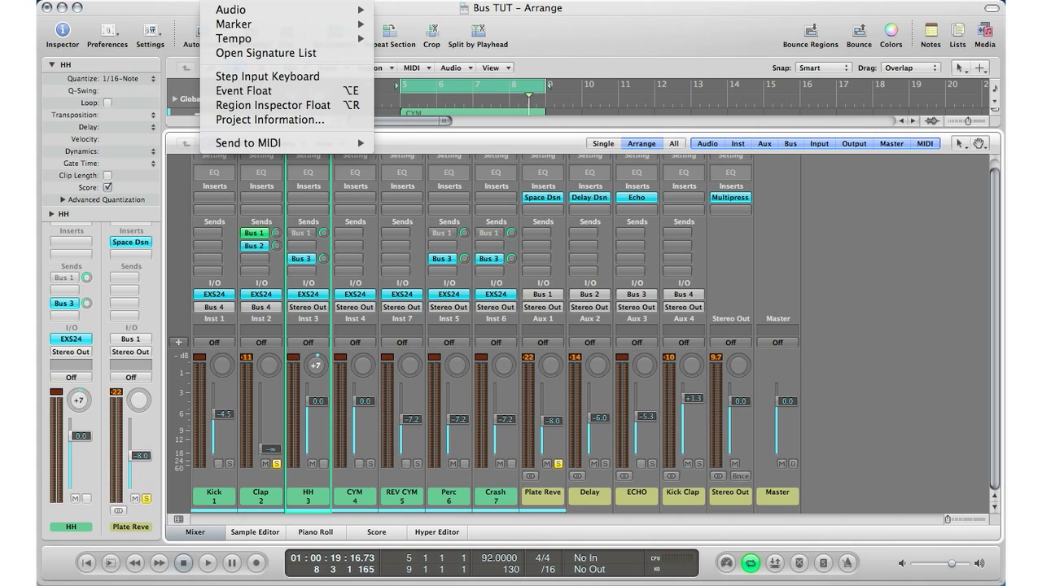
mouse_move(238, 13)
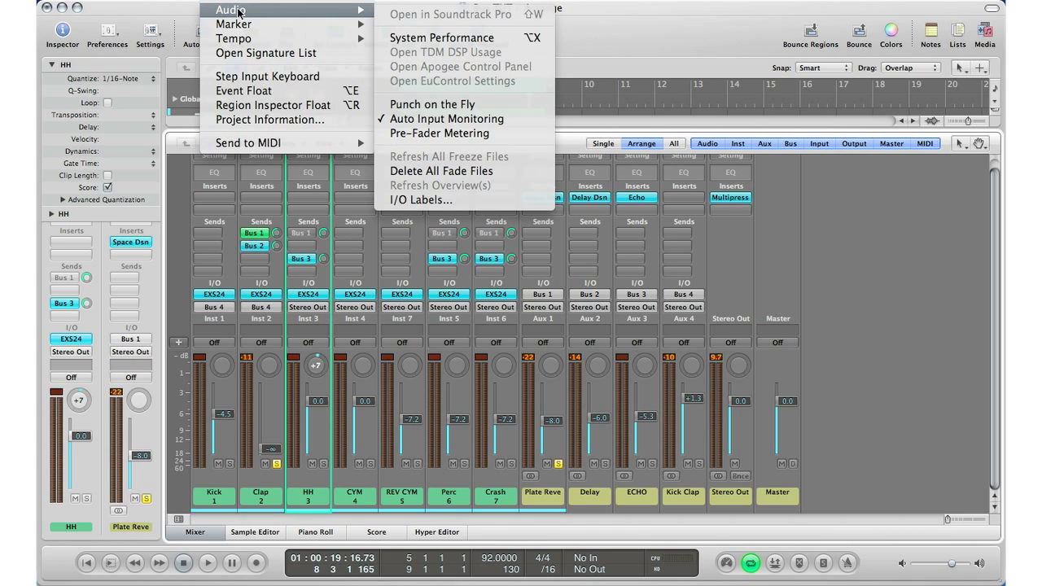
left_click(421, 200)
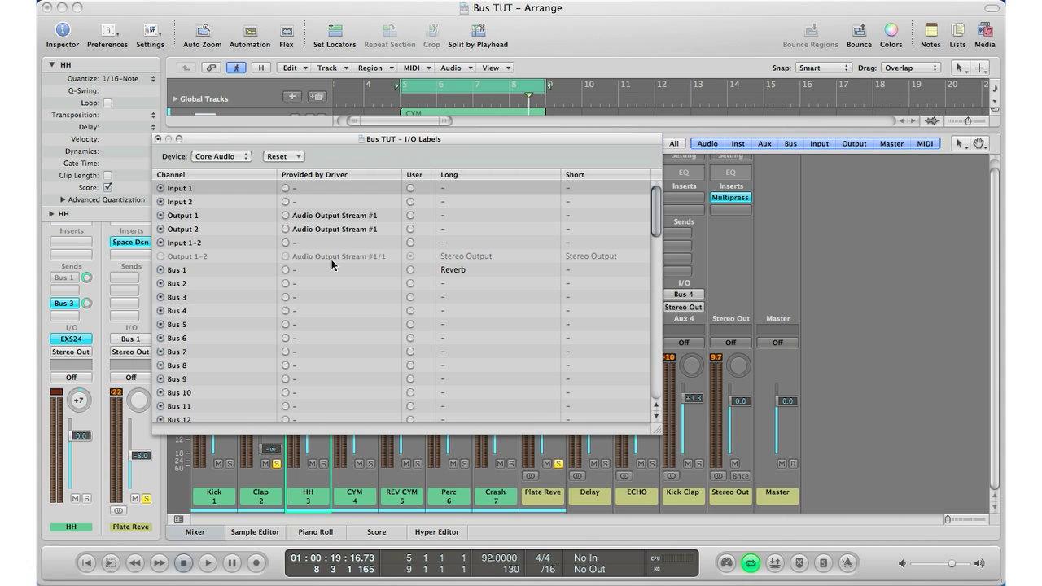
scroll(232, 279, "down", 10)
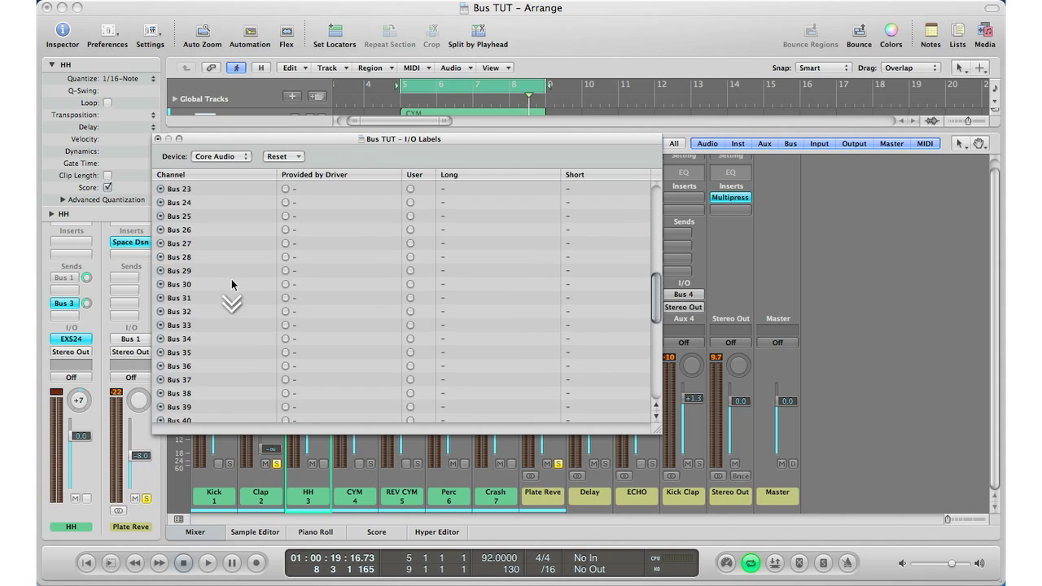
scroll(231, 280, "up", 10)
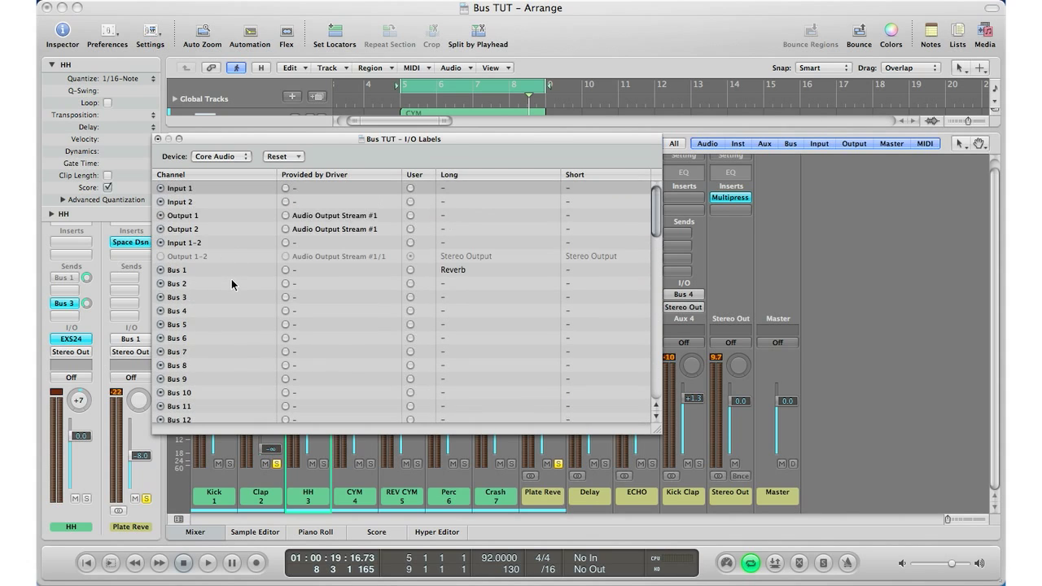
left_click(175, 270)
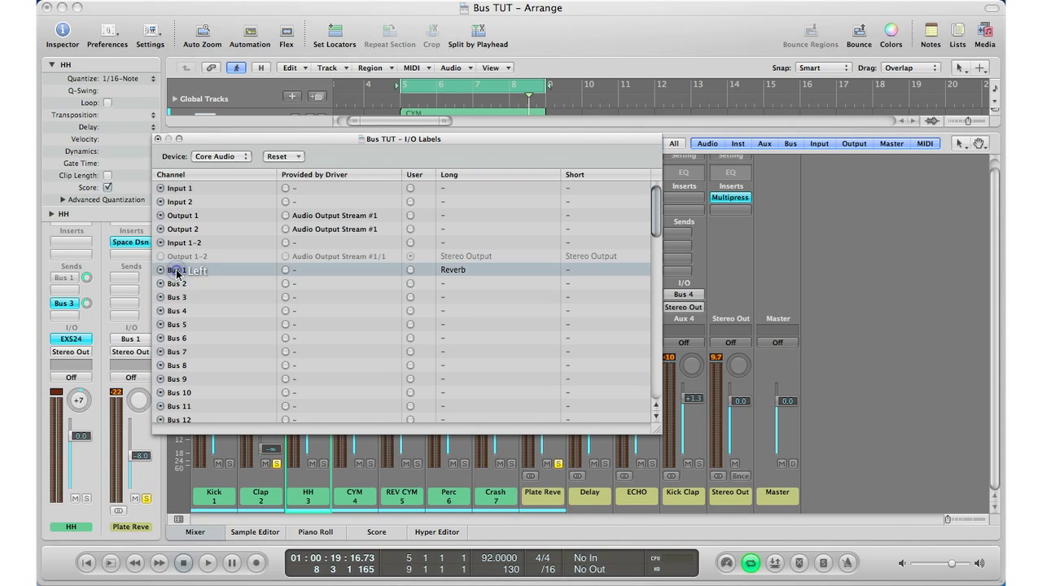
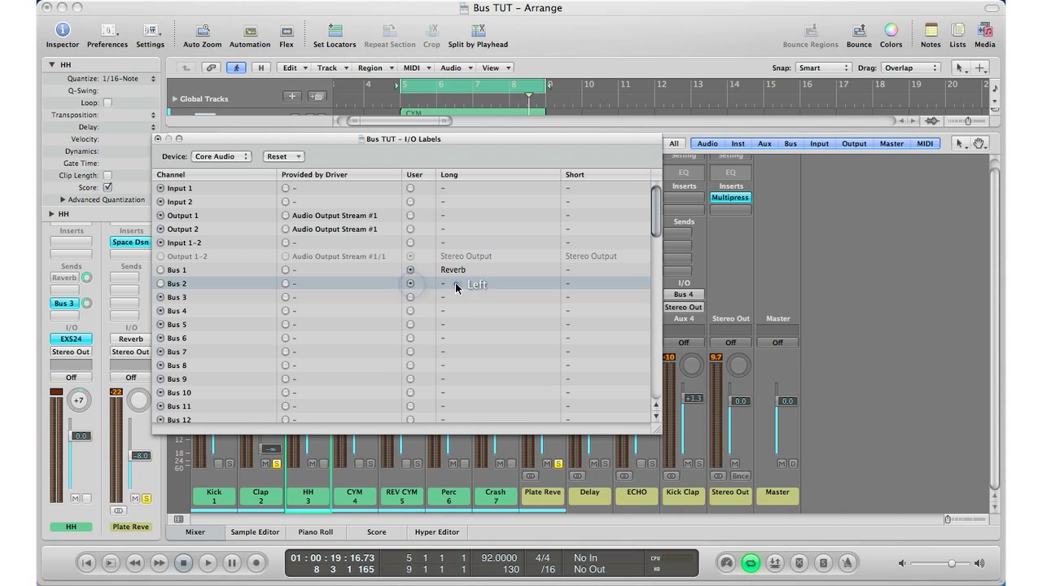
type("Delay")
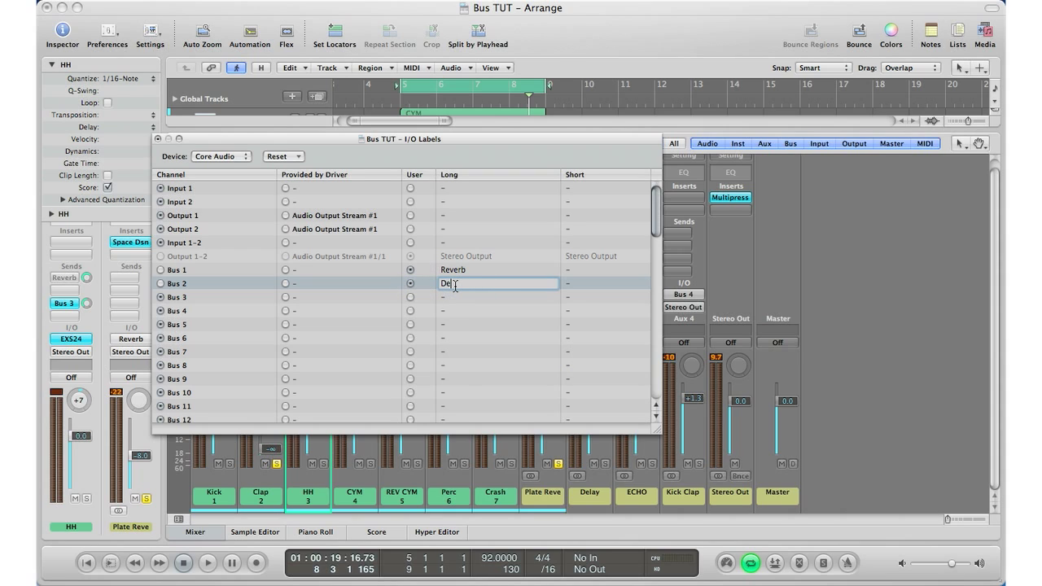
key("Return")
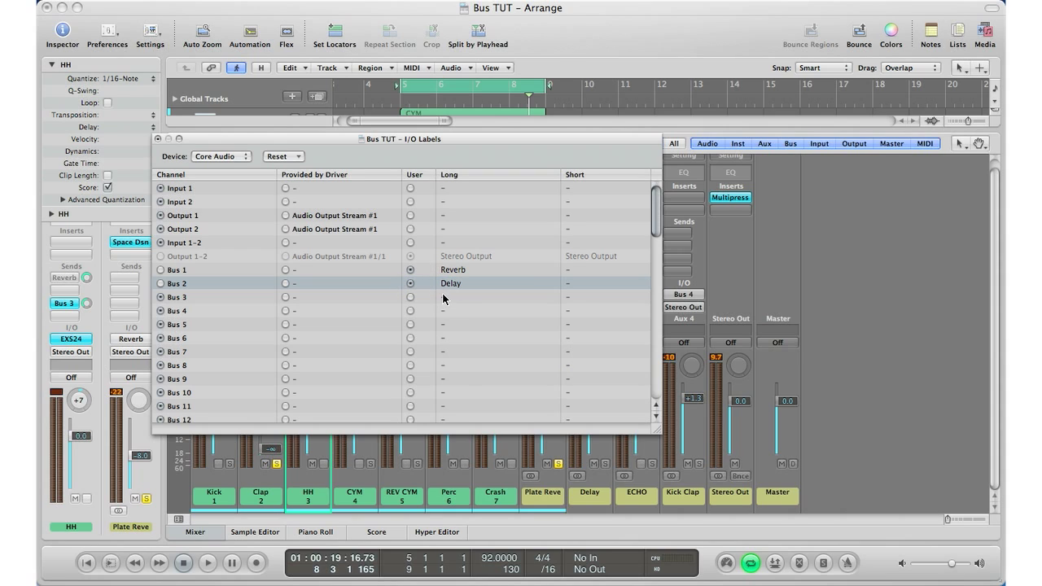
Give Bus 3 the long label Echo in the I/O labels
double_click(448, 298)
key("Caps_Lock")
key("Caps_Lock")
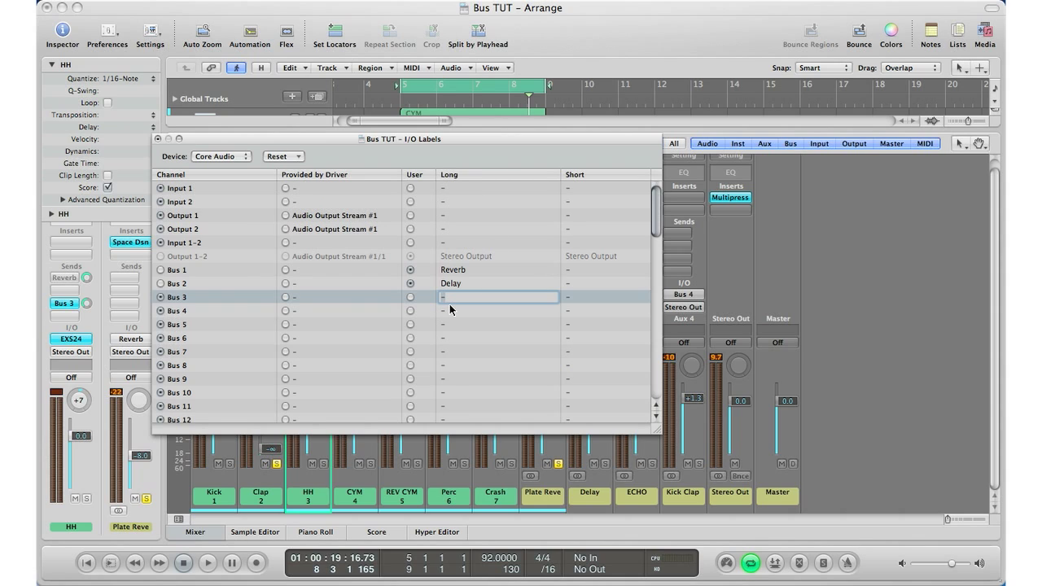
type("Echo")
key("Return")
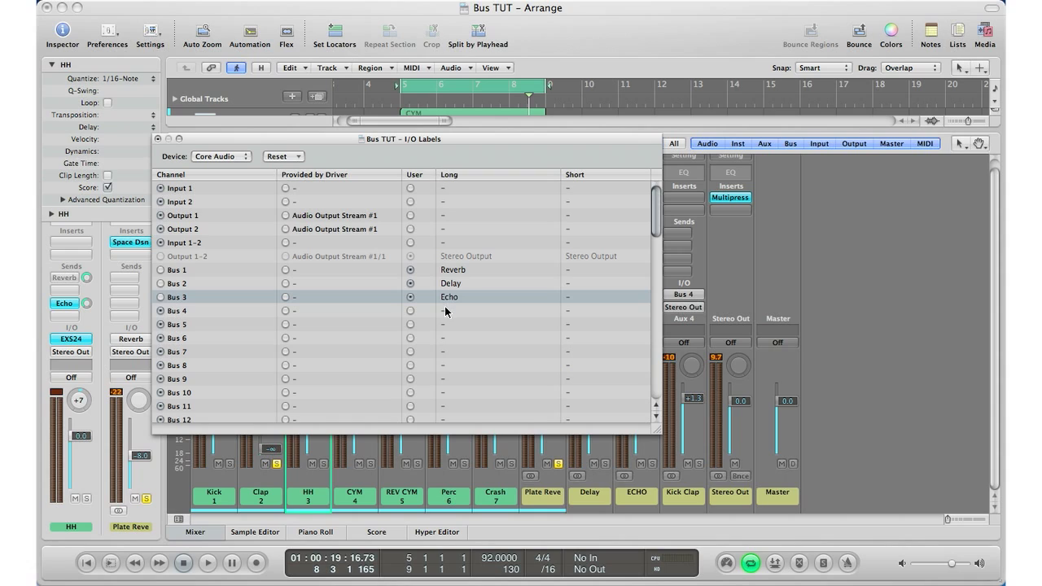
Give Bus 4 a person's first name as its long label and close the I/O labels window
double_click(448, 310)
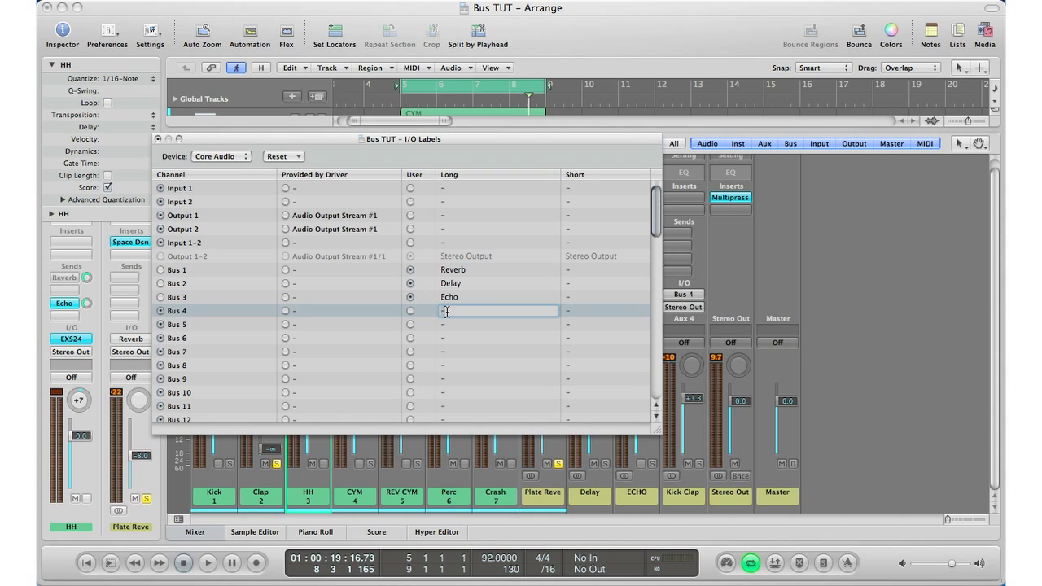
type("Adam")
key("Return")
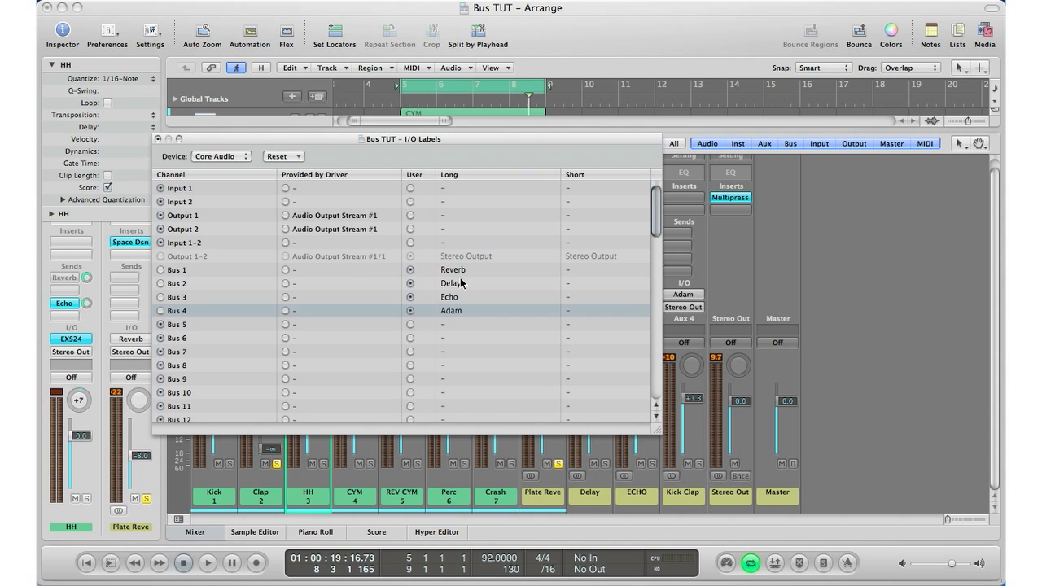
left_click(157, 140)
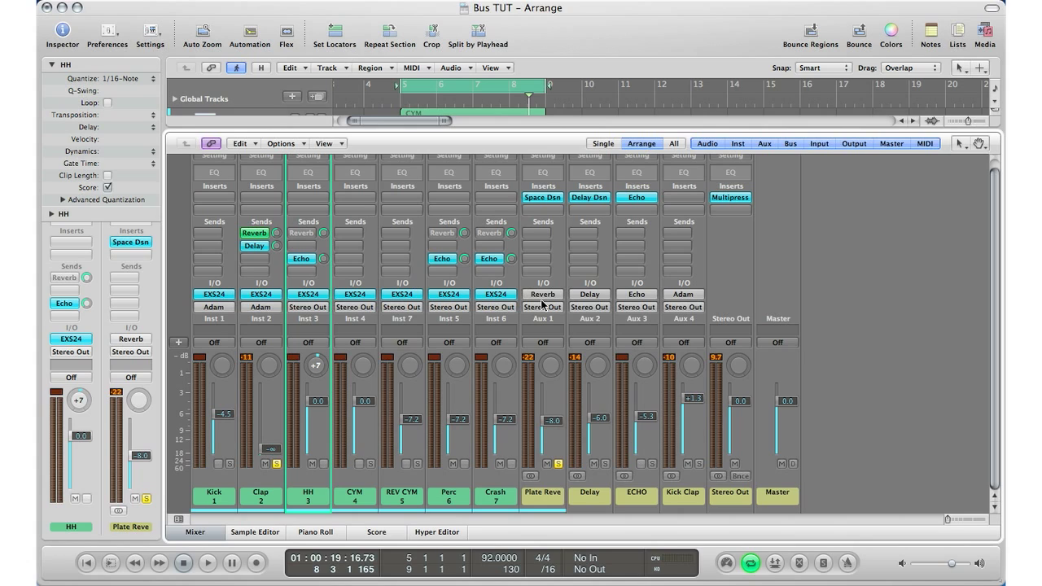
Solo the CYM channel and add a send to Bus 1 (Reverb) on it
left_click(363, 480)
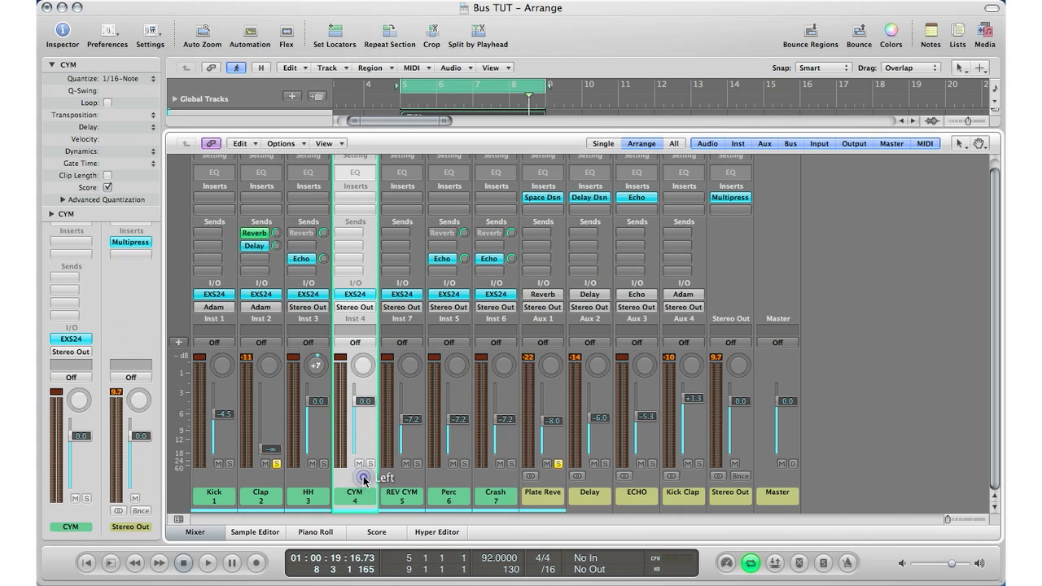
left_click(370, 464)
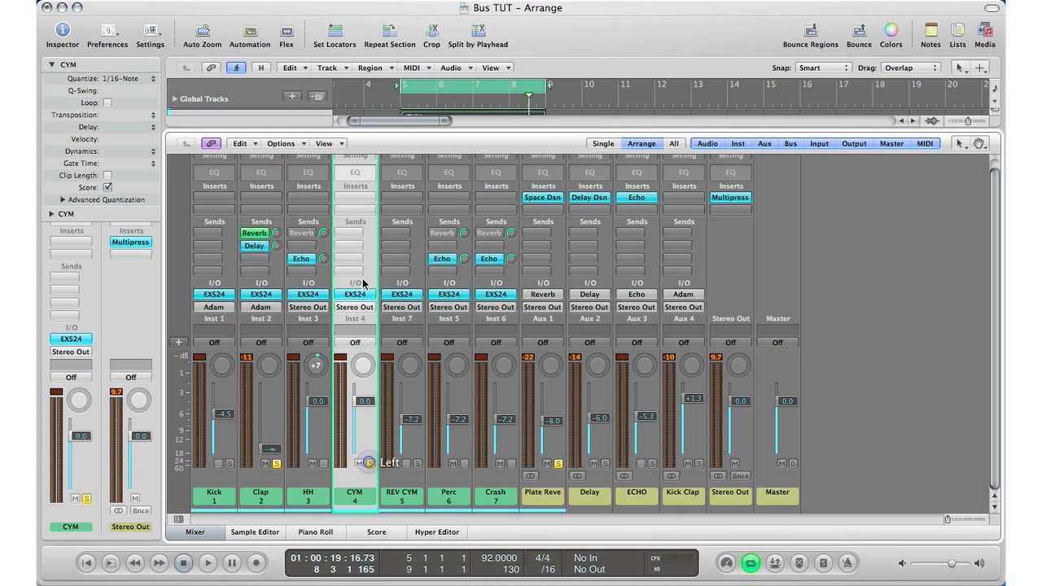
left_click(350, 232)
mouse_move(356, 248)
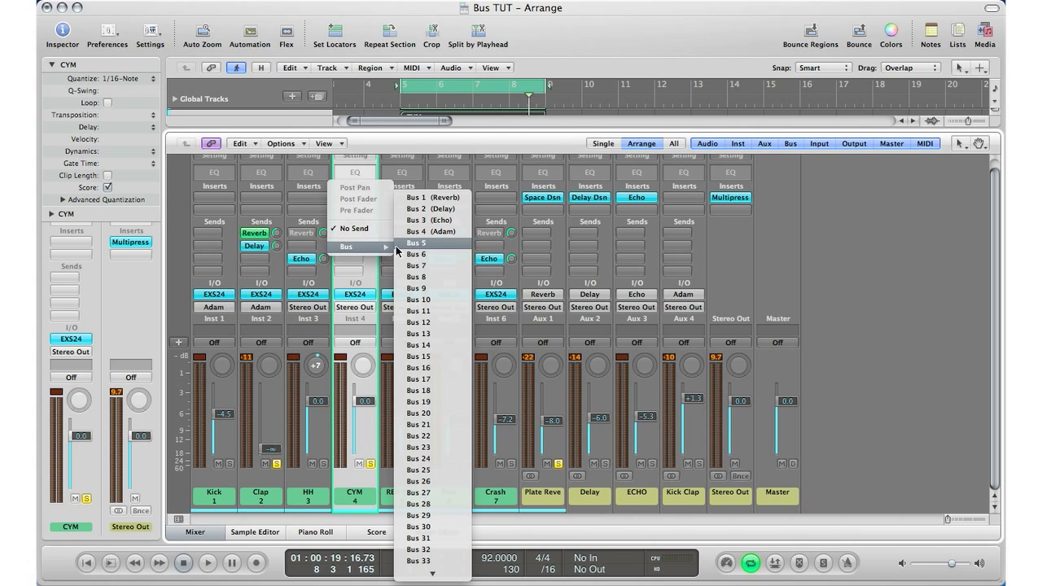
left_click(422, 201)
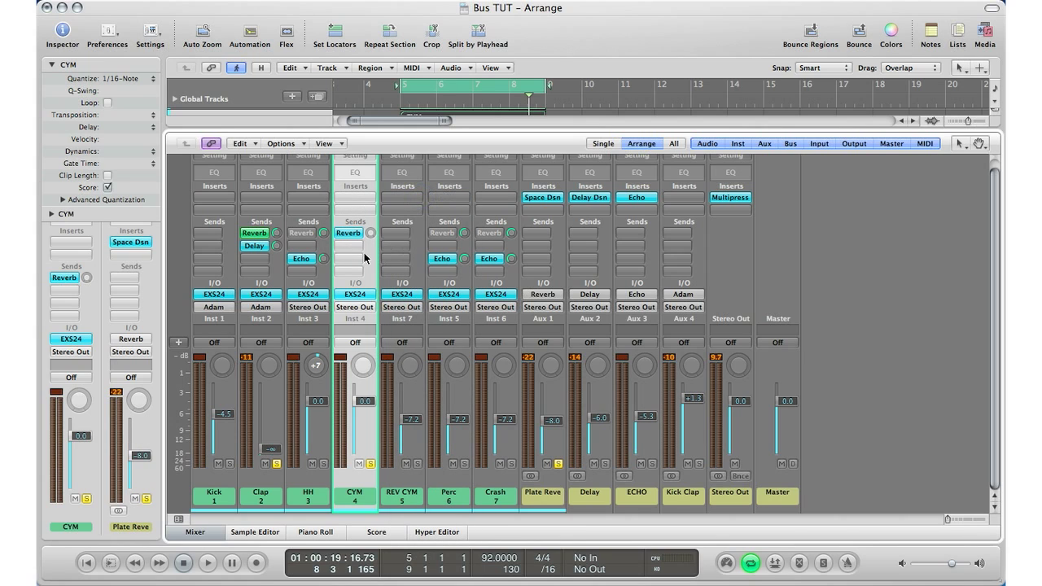
Add a second send on the CYM channel, routed to Bus 2 (Delay)
left_click(355, 244)
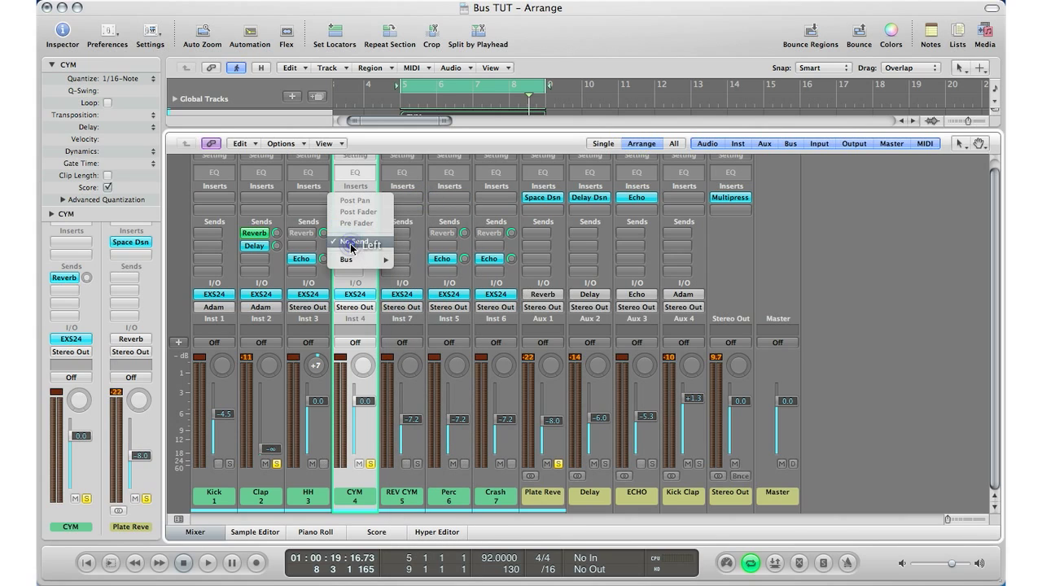
mouse_move(355, 262)
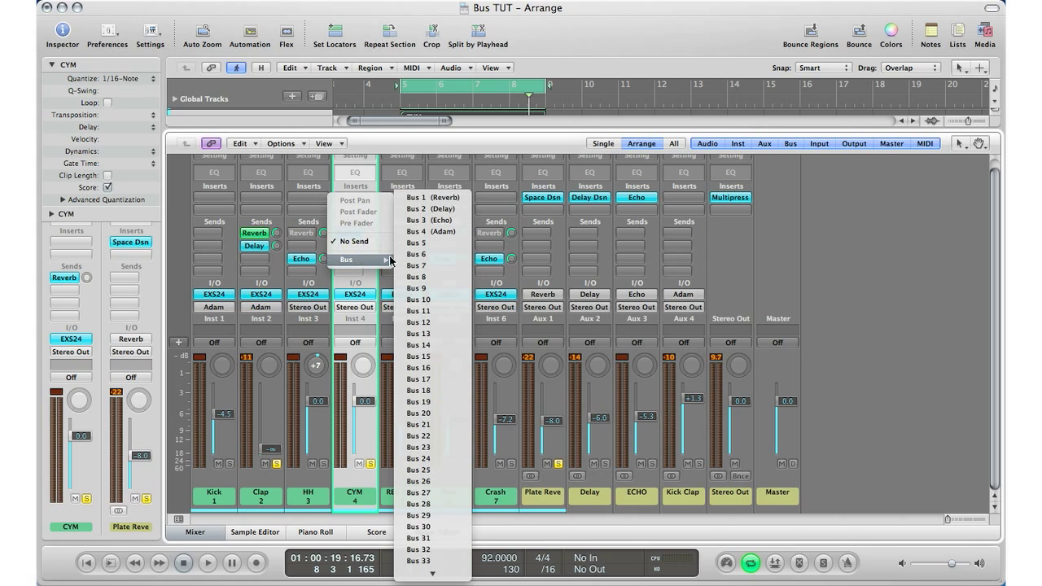
left_click(420, 216)
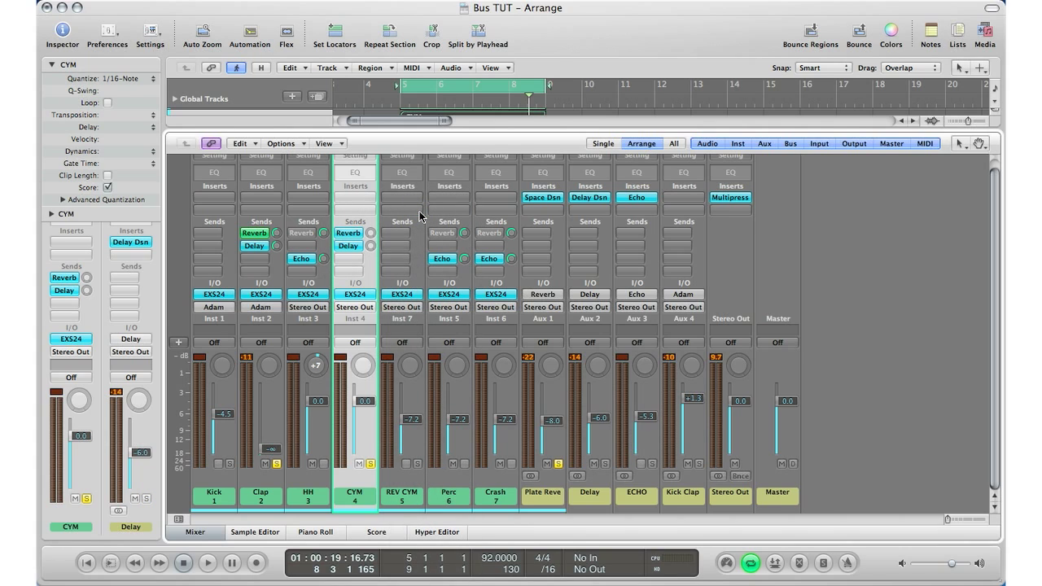